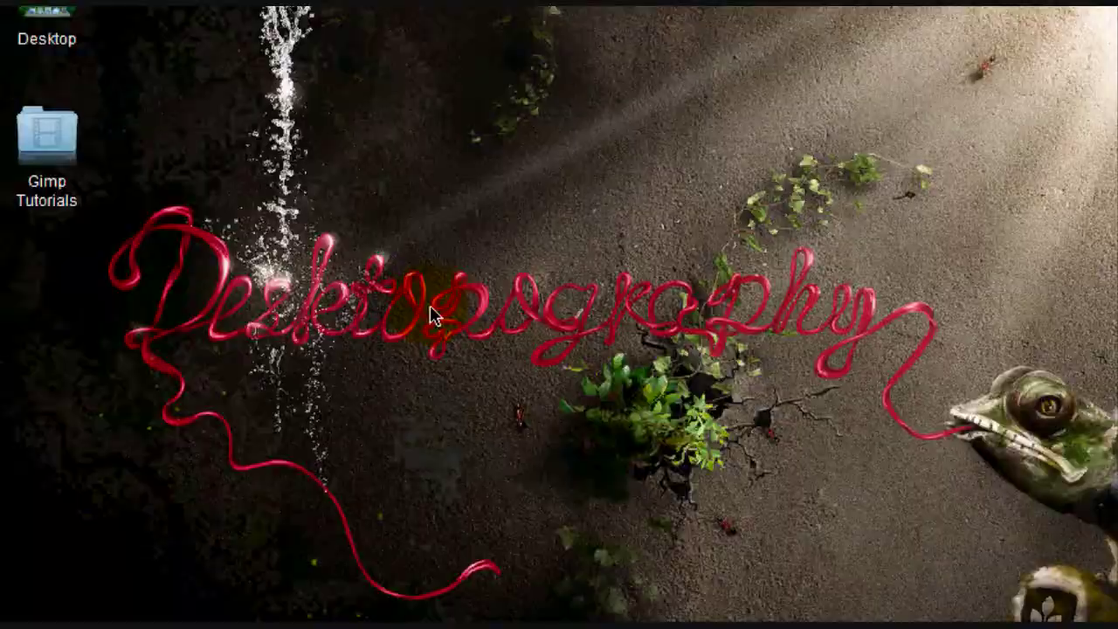
Restore the minimized Eiffel Tower image window and move it so the businessmen photo behind it stays reachable
drag(430, 307, 409, 240)
click(963, 599)
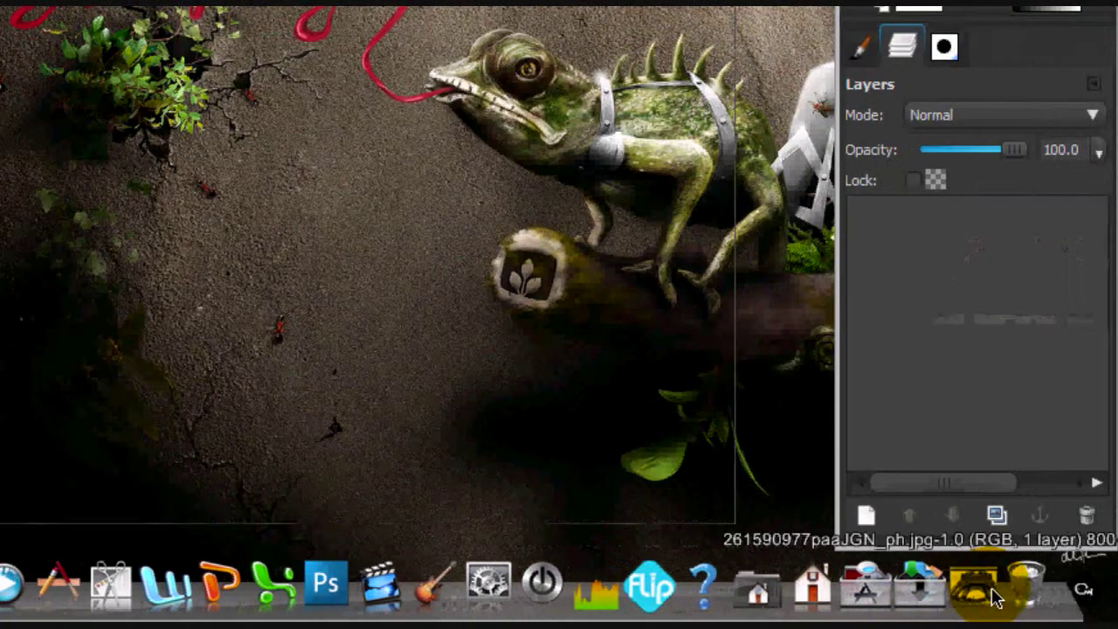
click(993, 599)
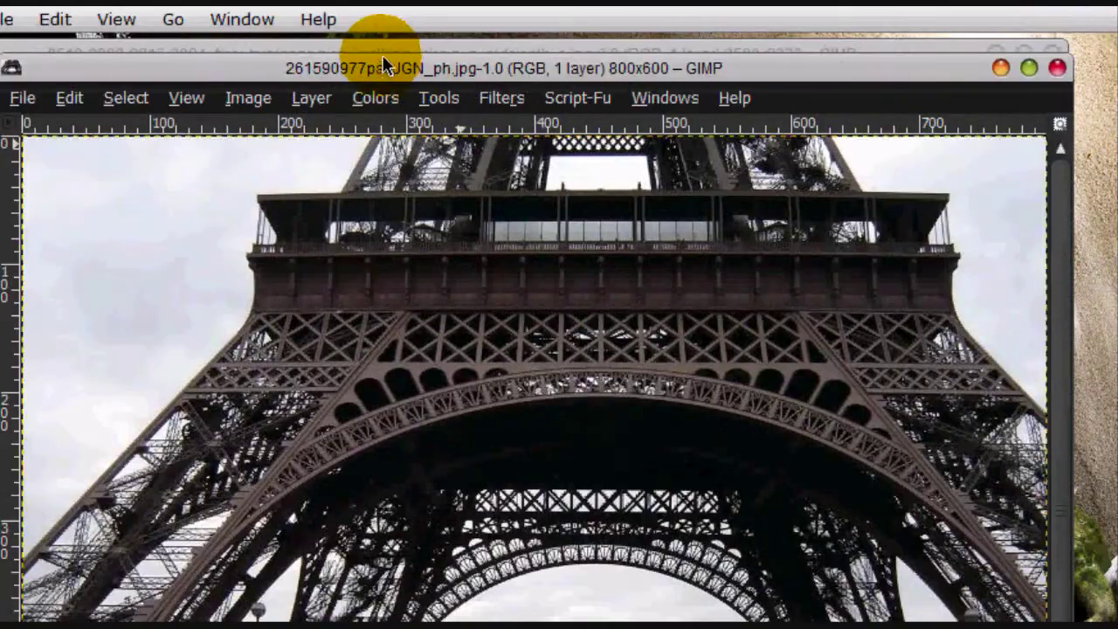
drag(384, 66, 1054, 90)
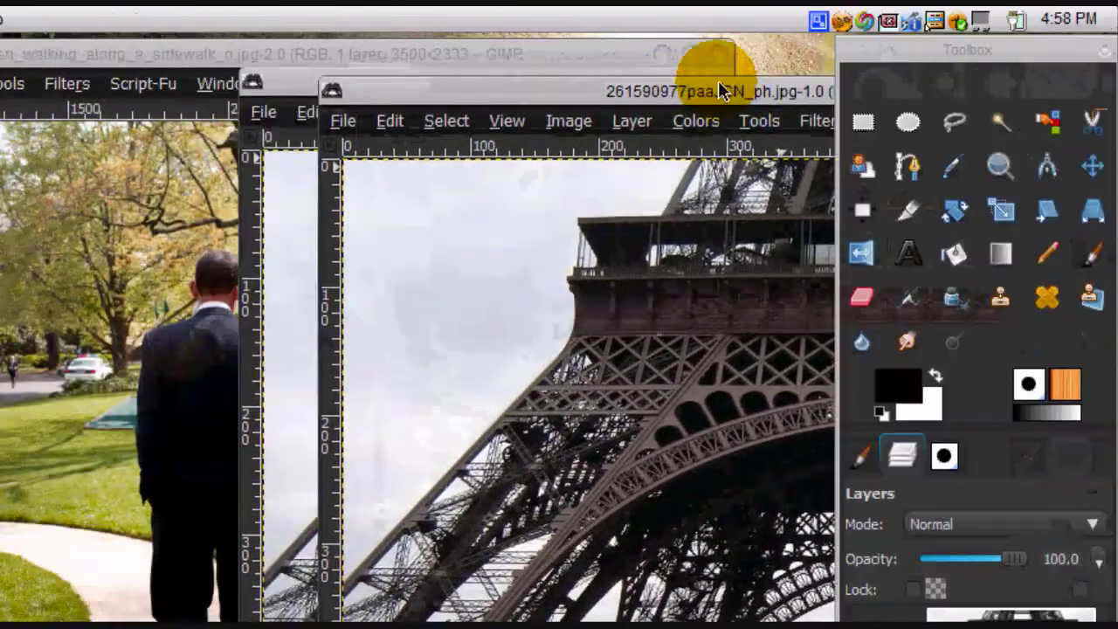
drag(721, 90, 463, 43)
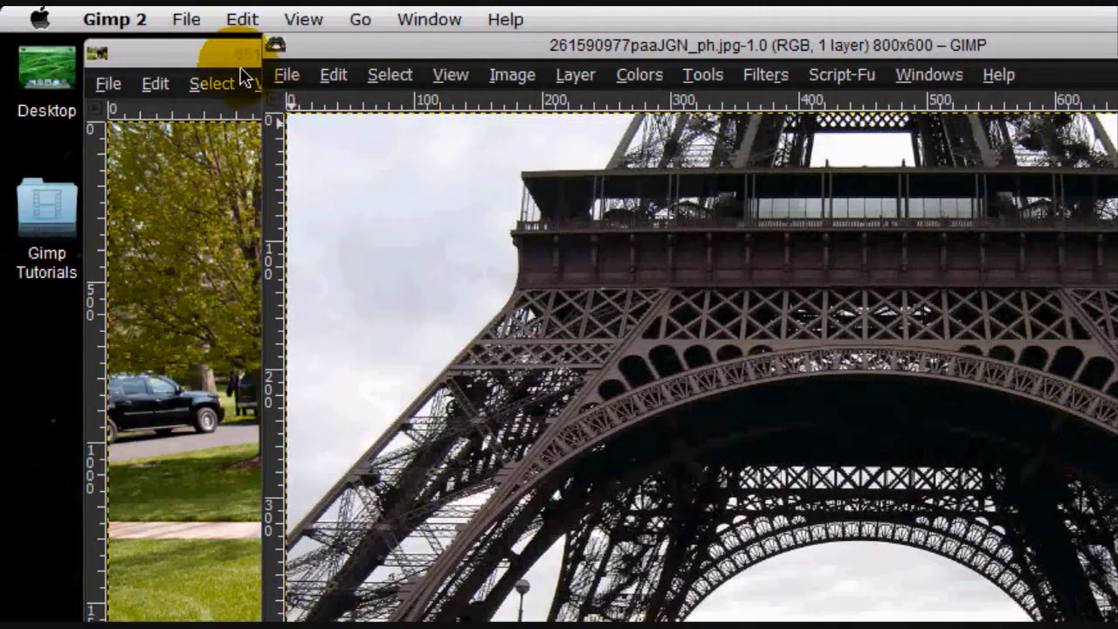
Switch between the Eiffel Tower and businessmen photos, leaving the businessmen photo in front
click(194, 67)
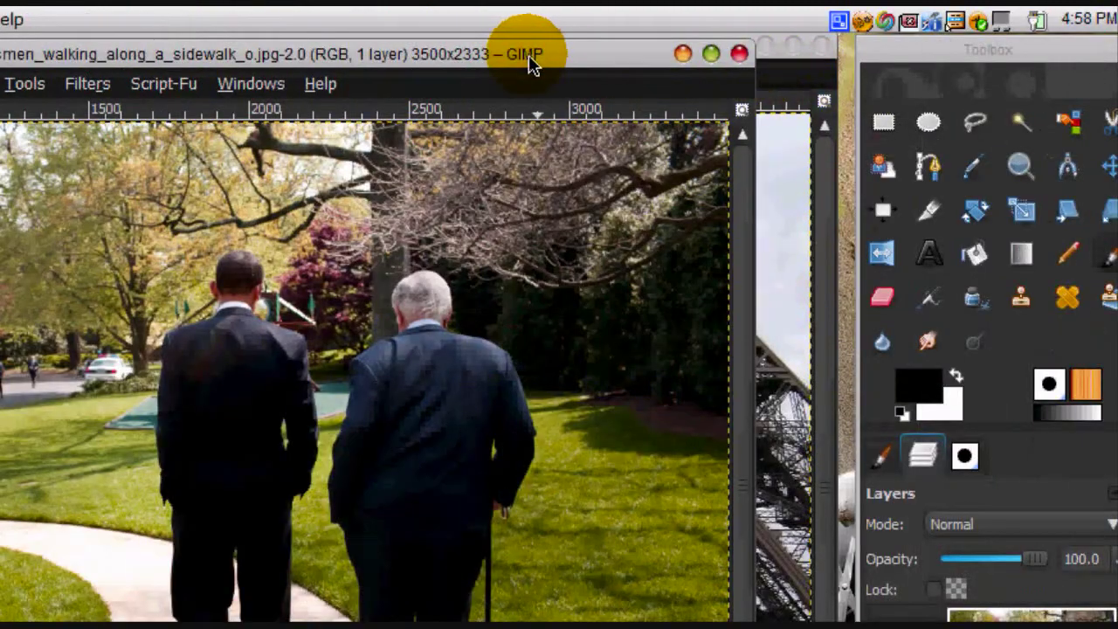
drag(529, 58, 522, 68)
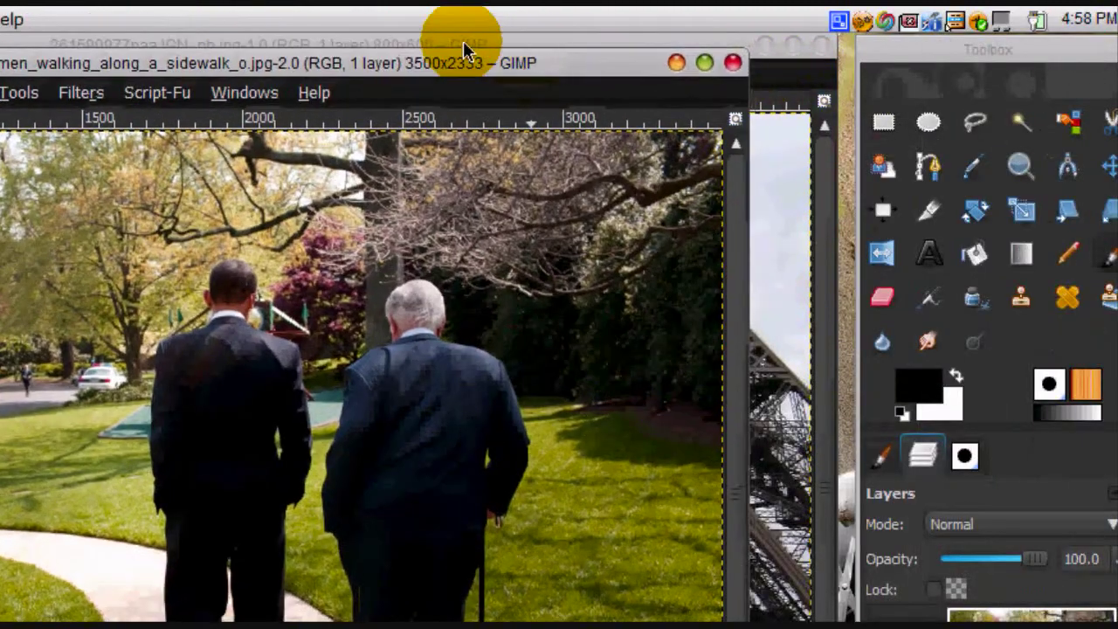
click(461, 44)
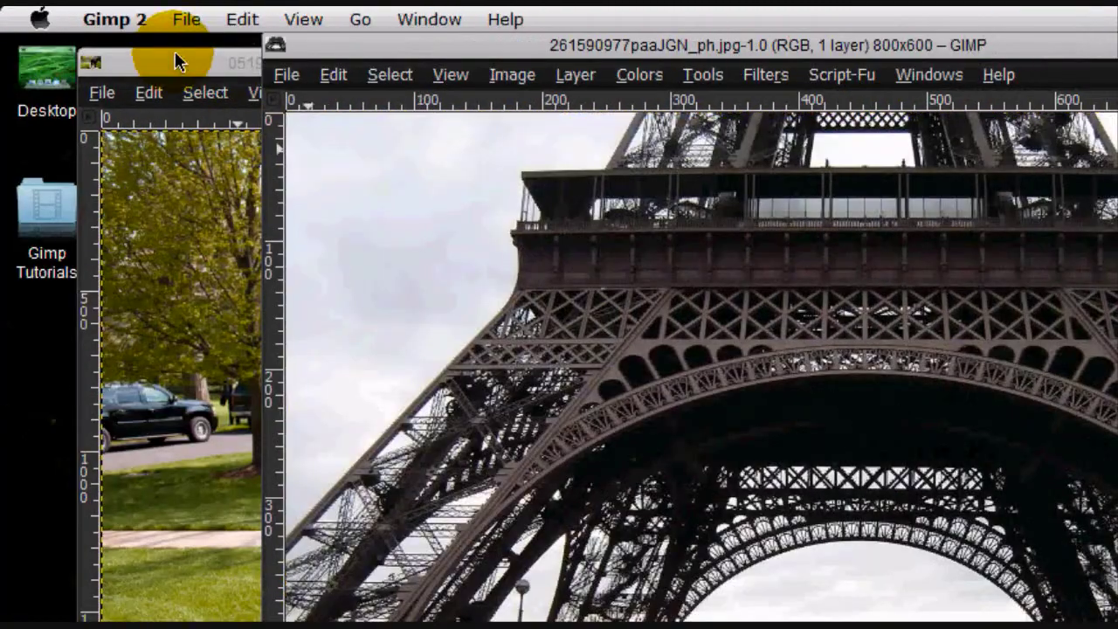
click(175, 61)
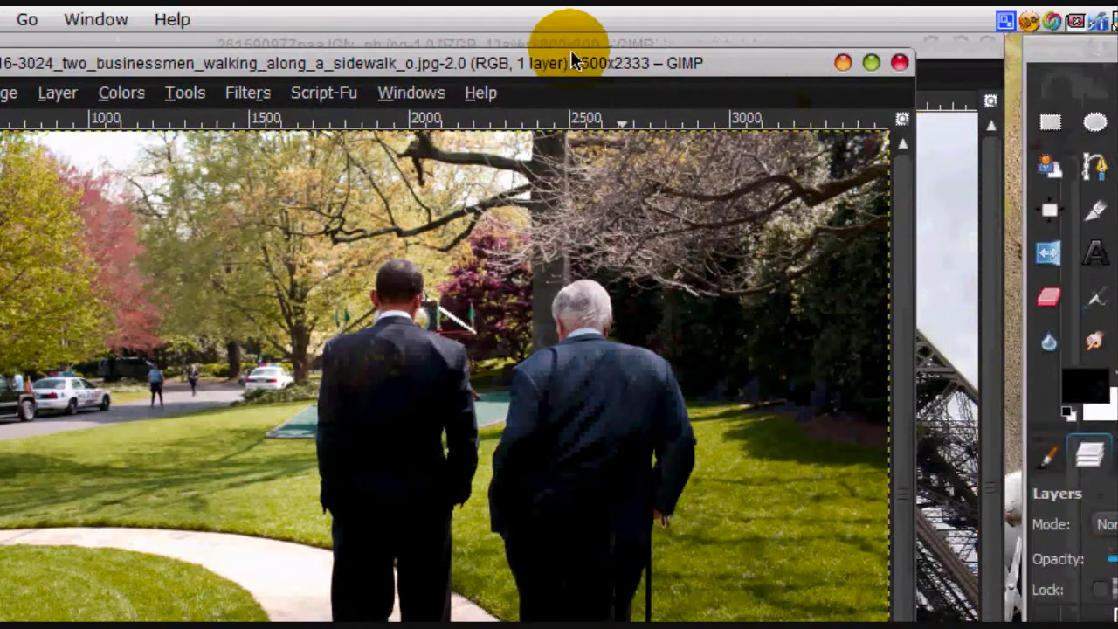
click(891, 48)
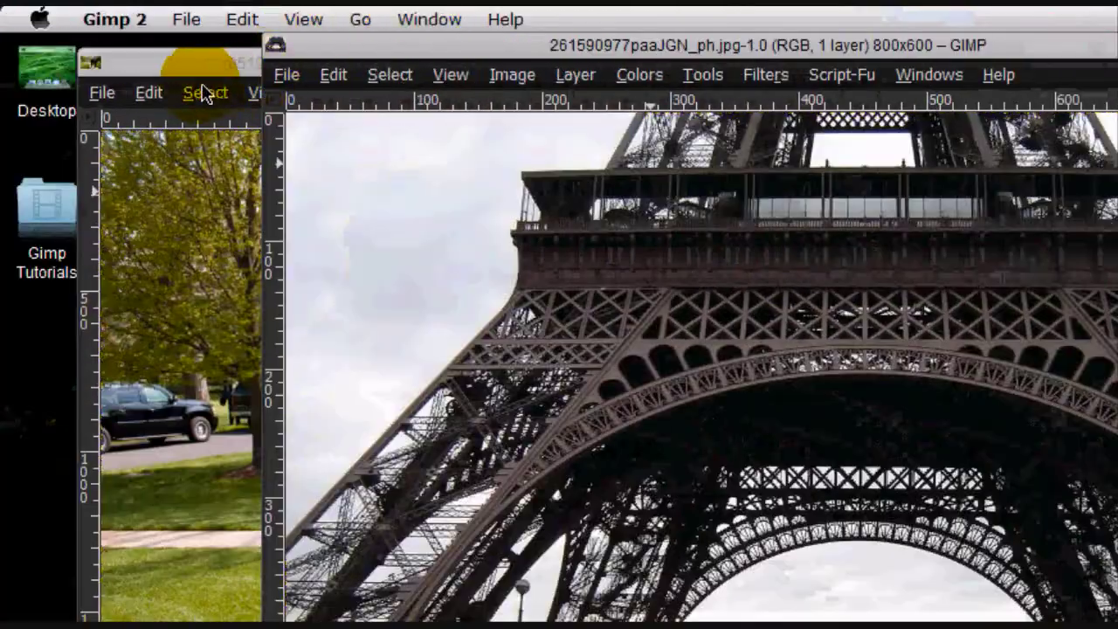
click(28, 64)
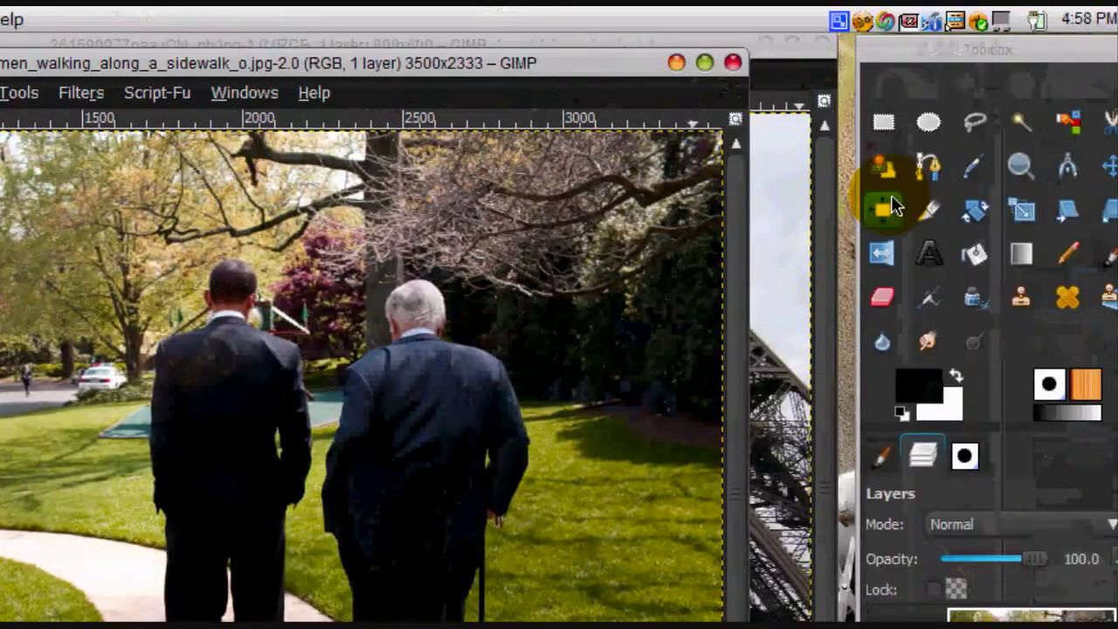
Start a Free Select outline at the edge of the left man's head in the businessmen photo
click(955, 120)
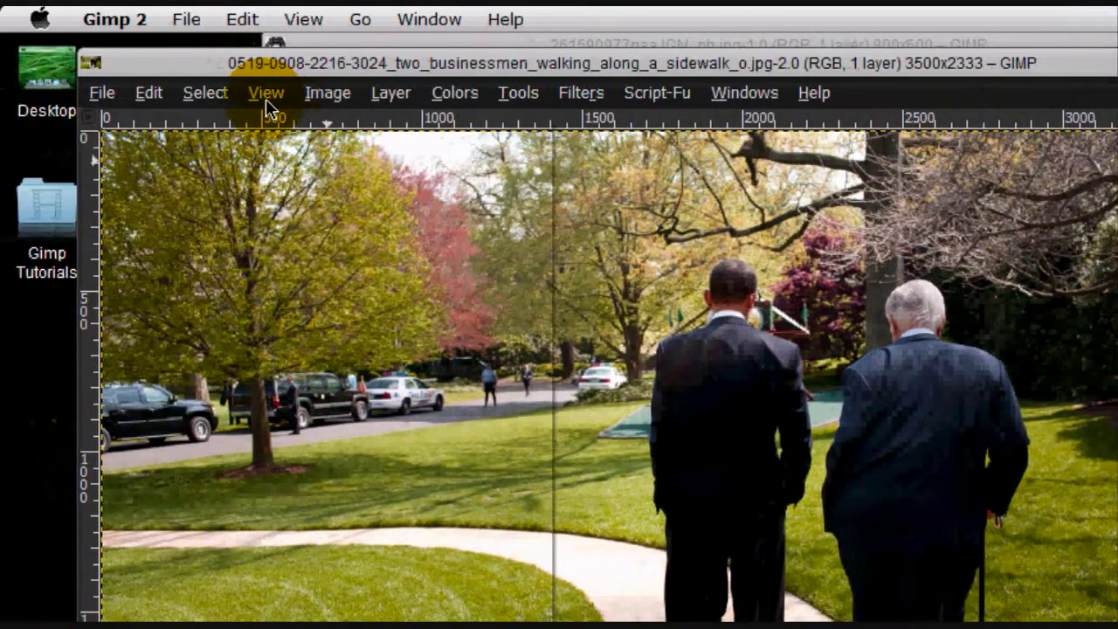
click(265, 93)
click(350, 67)
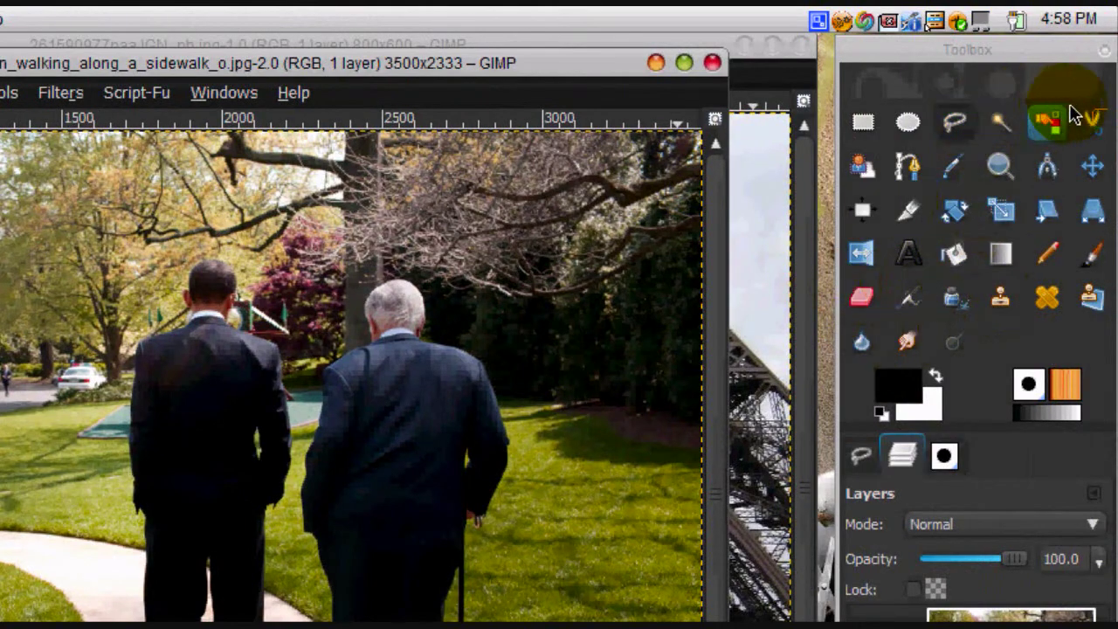
click(1000, 166)
drag(301, 188, 874, 389)
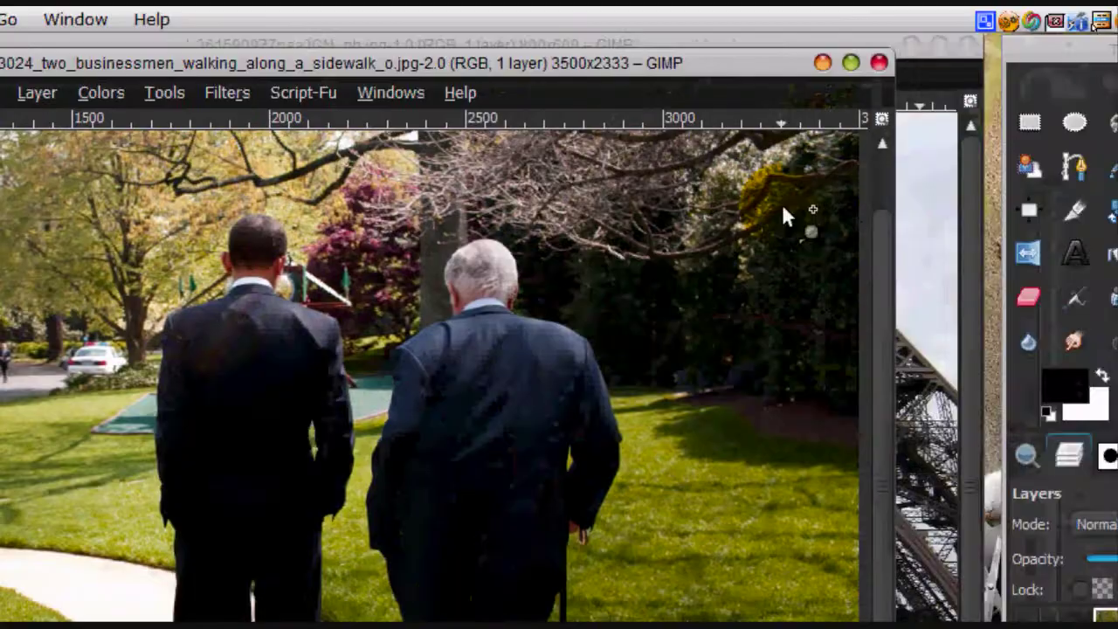
drag(68, 176, 727, 430)
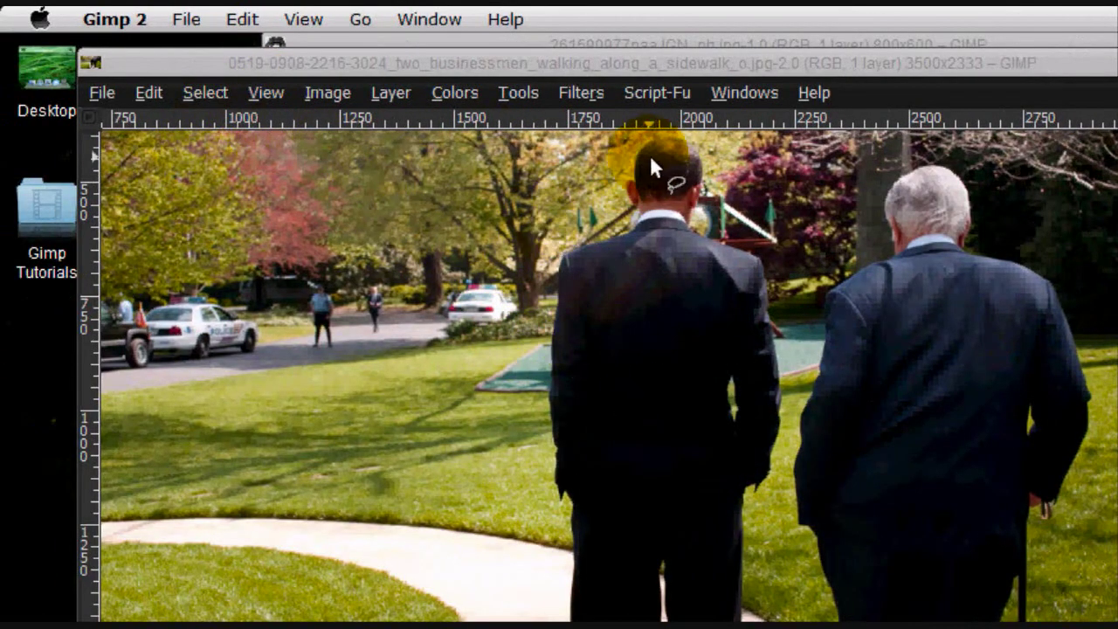
click(640, 149)
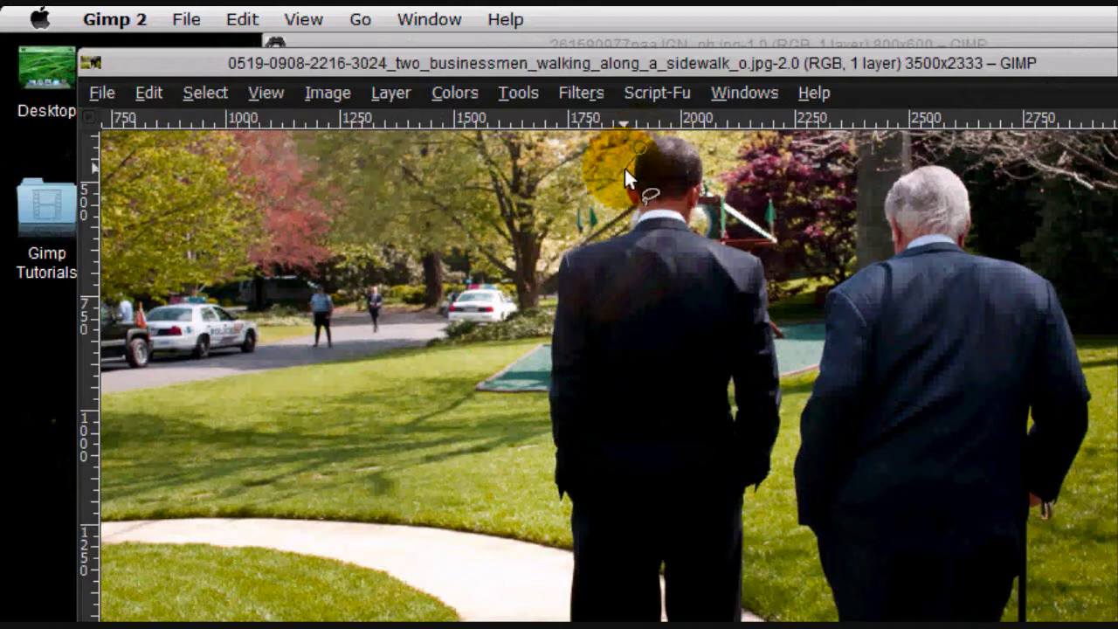
Trace the Free Select outline closely down the left side of the man's head at 200% zoom
click(271, 95)
mouse_move(301, 178)
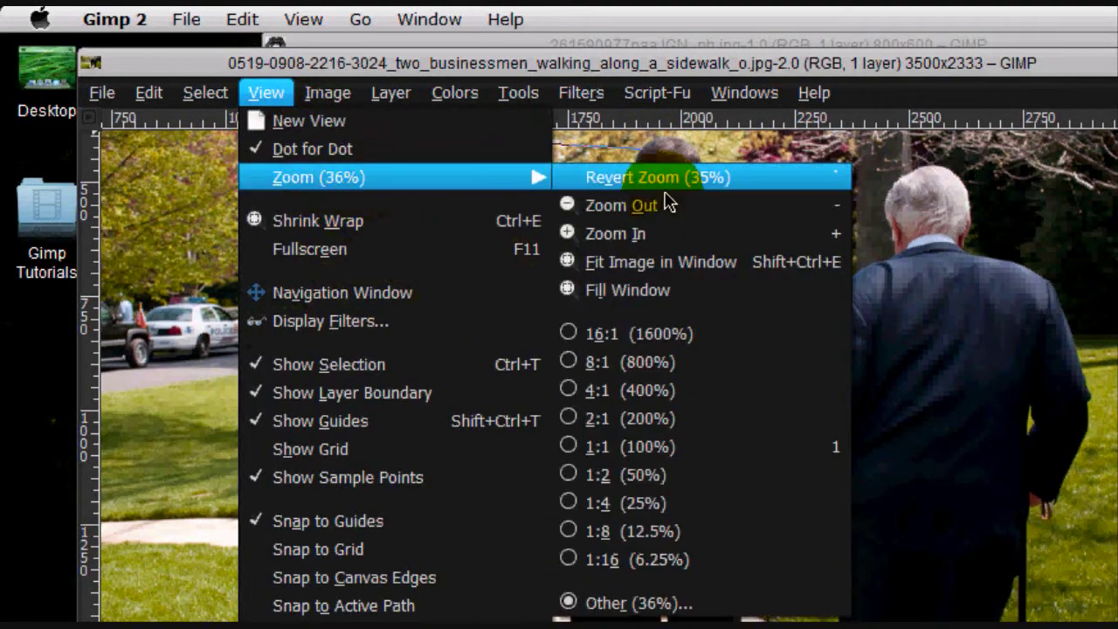
click(676, 411)
mouse_move(737, 332)
mouse_down()
mouse_move(720, 208)
mouse_move(736, 219)
mouse_move(744, 314)
mouse_up()
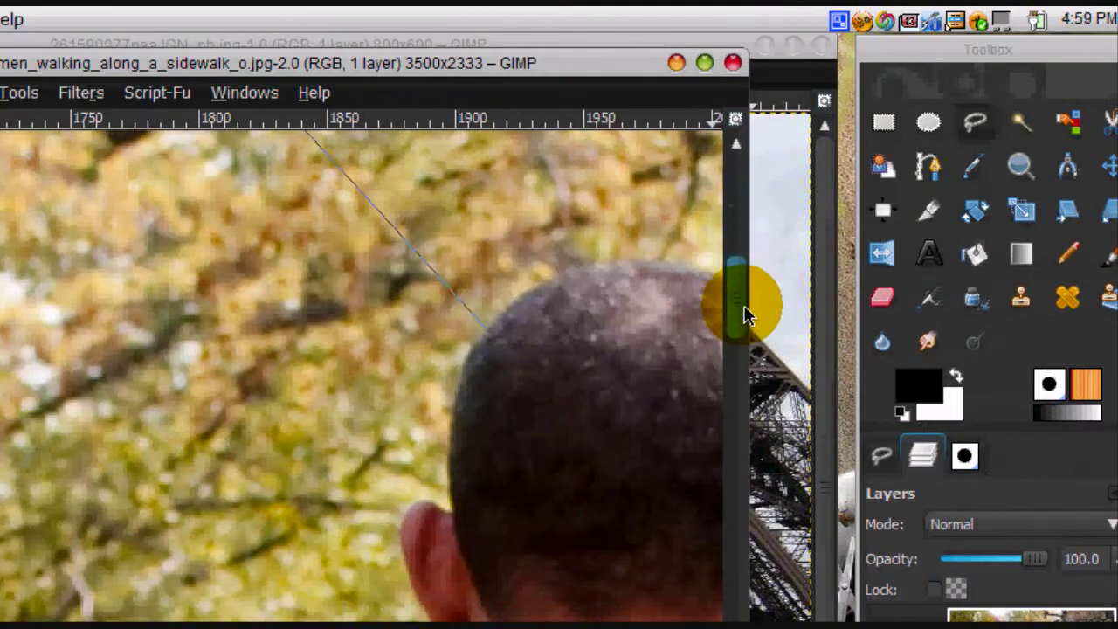
click(466, 353)
click(454, 375)
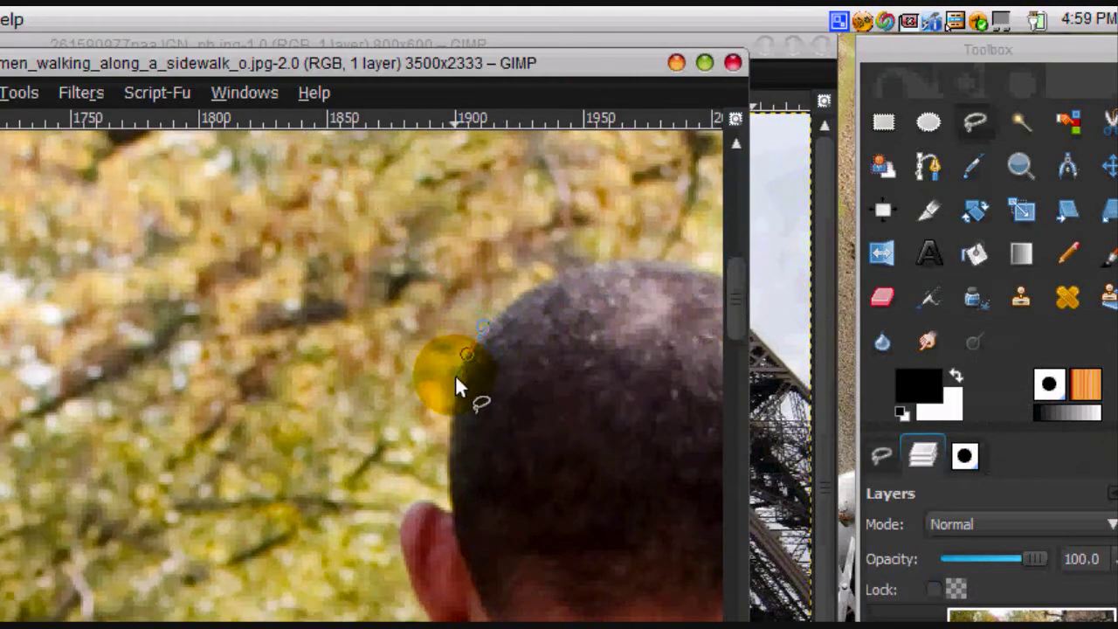
click(449, 420)
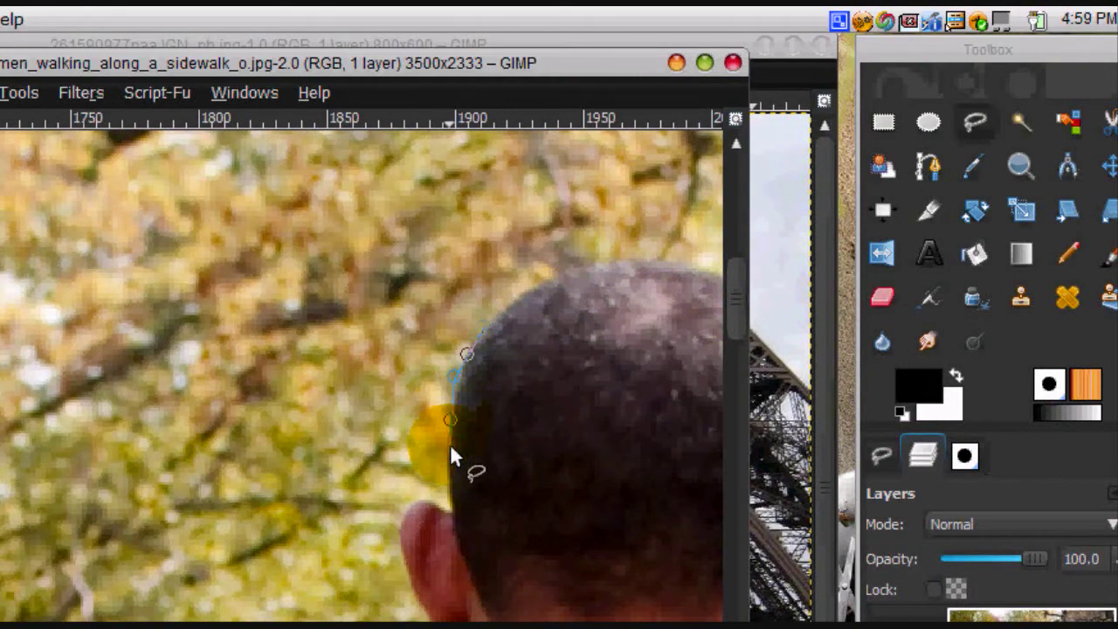
click(448, 472)
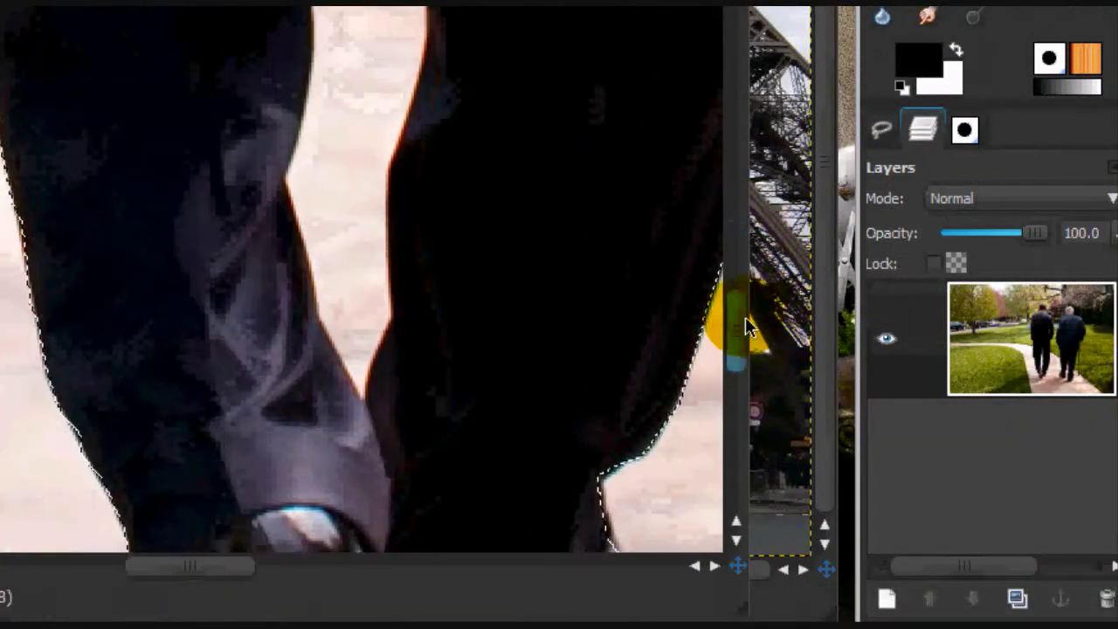
Set Free Select to subtract mode and trace the left edge of the gap between the man's legs up to its top
mouse_move(745, 316)
mouse_down()
mouse_move(743, 283)
mouse_move(739, 299)
mouse_up()
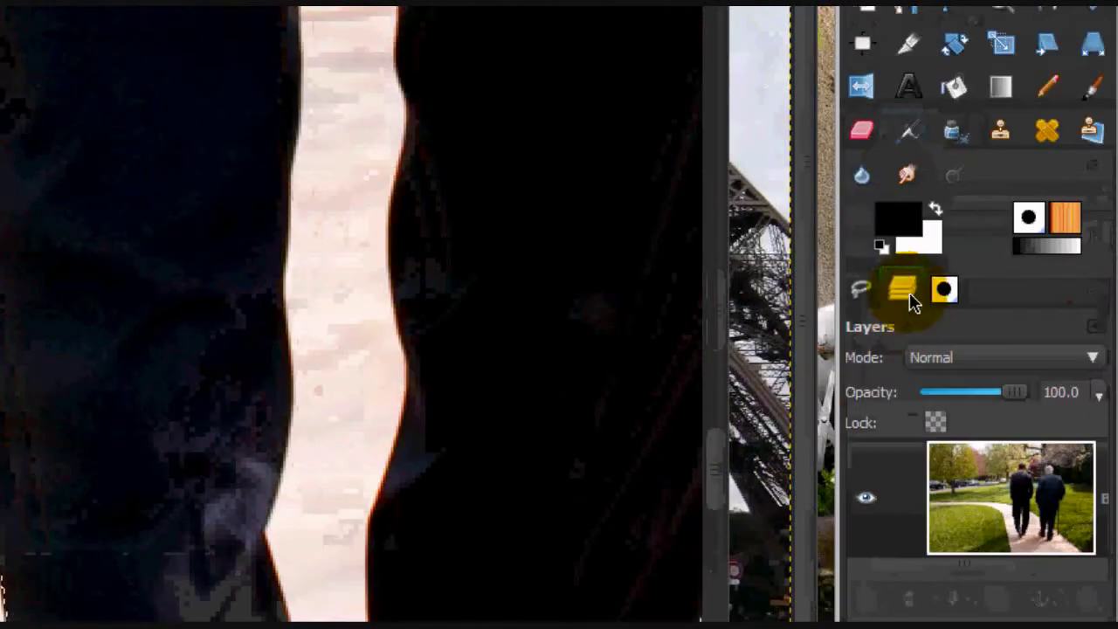
click(860, 290)
click(976, 357)
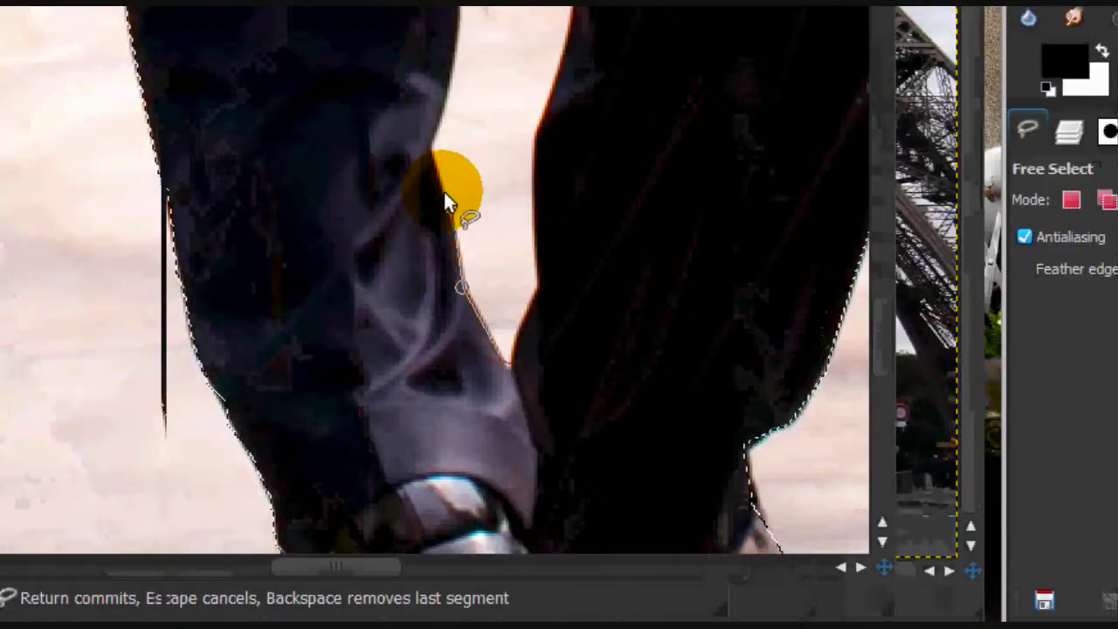
click(451, 209)
click(428, 132)
click(458, 79)
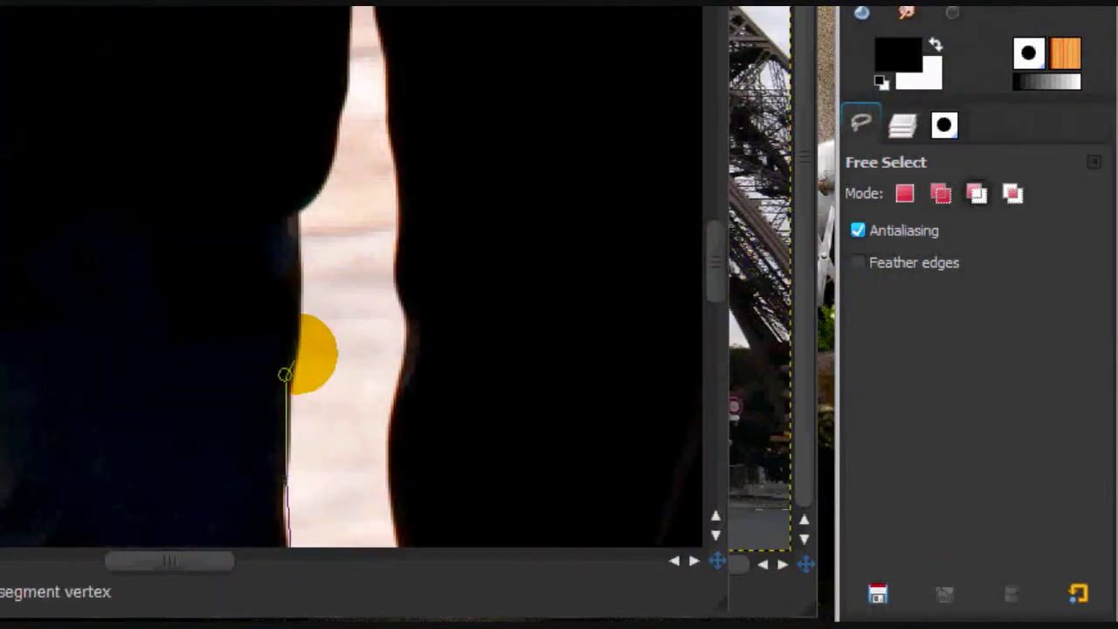
click(327, 173)
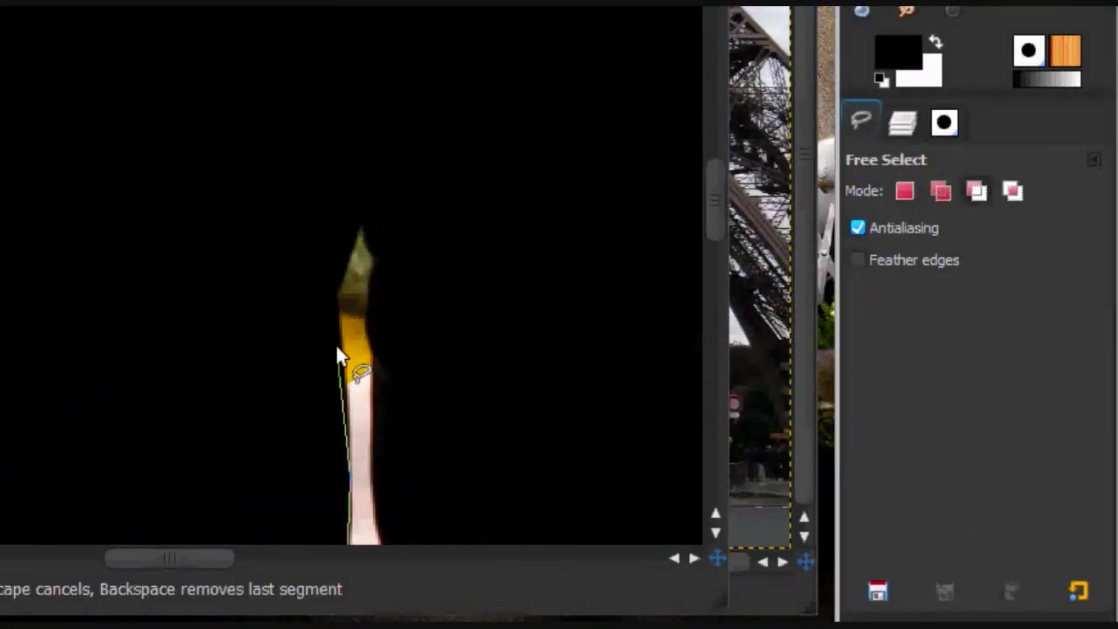
click(337, 289)
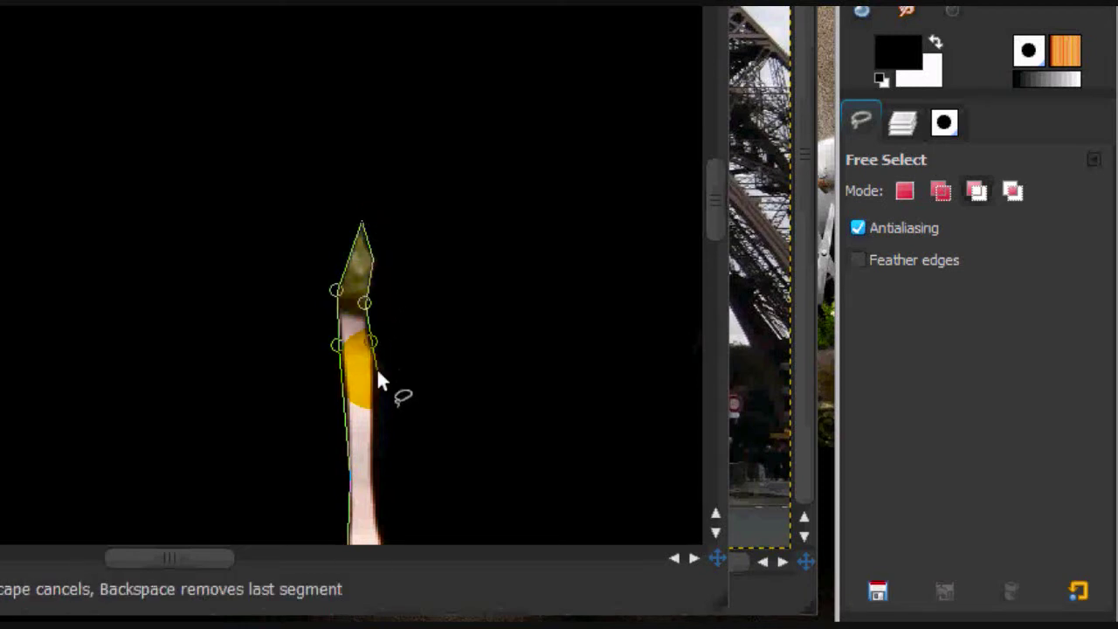
Continue the subtracting outline down the right edge of the gap between the man's legs to about knee level
click(371, 489)
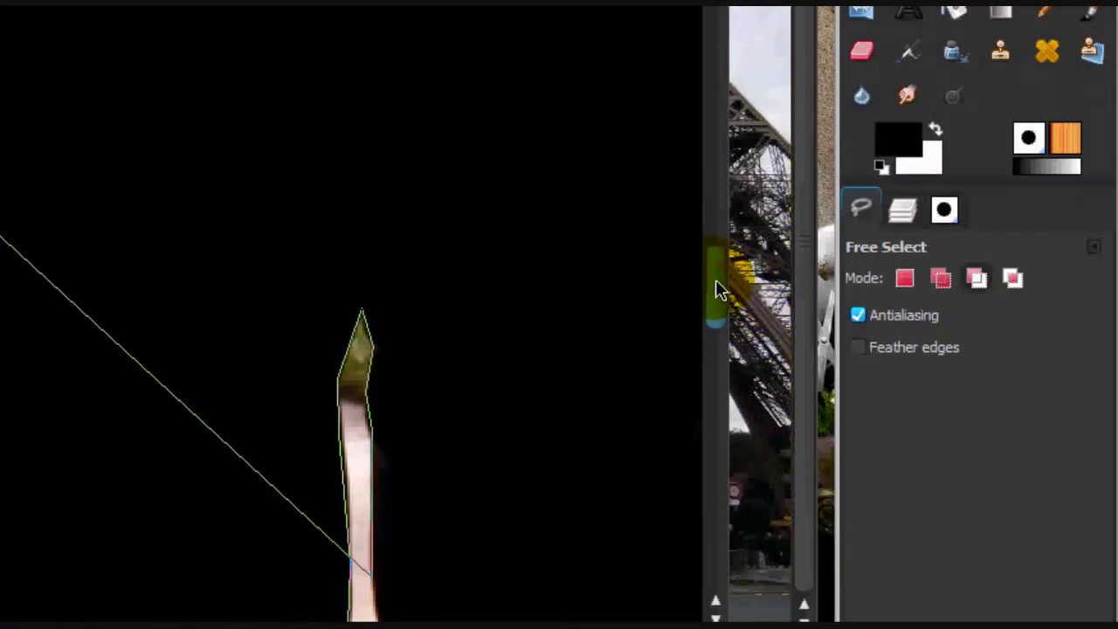
drag(716, 291, 736, 344)
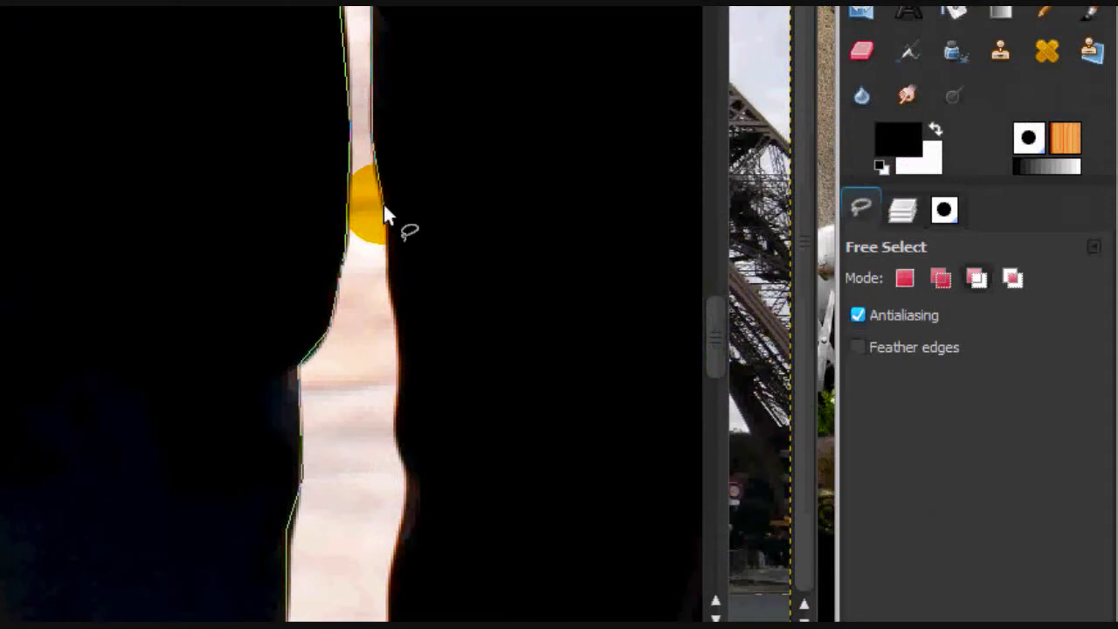
click(386, 278)
click(401, 329)
click(395, 403)
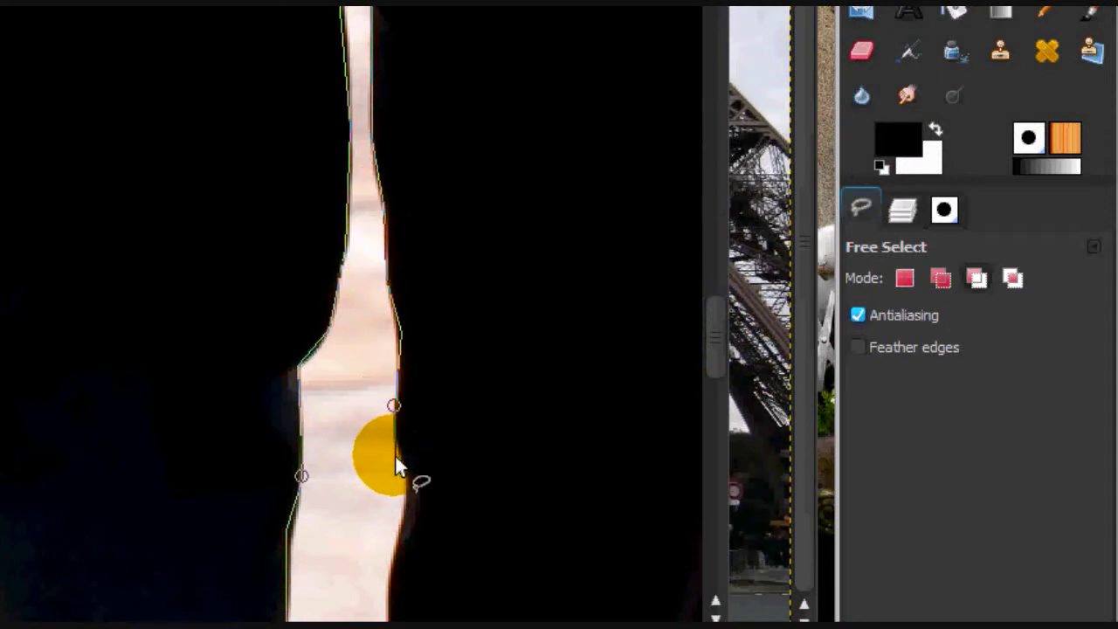
click(396, 456)
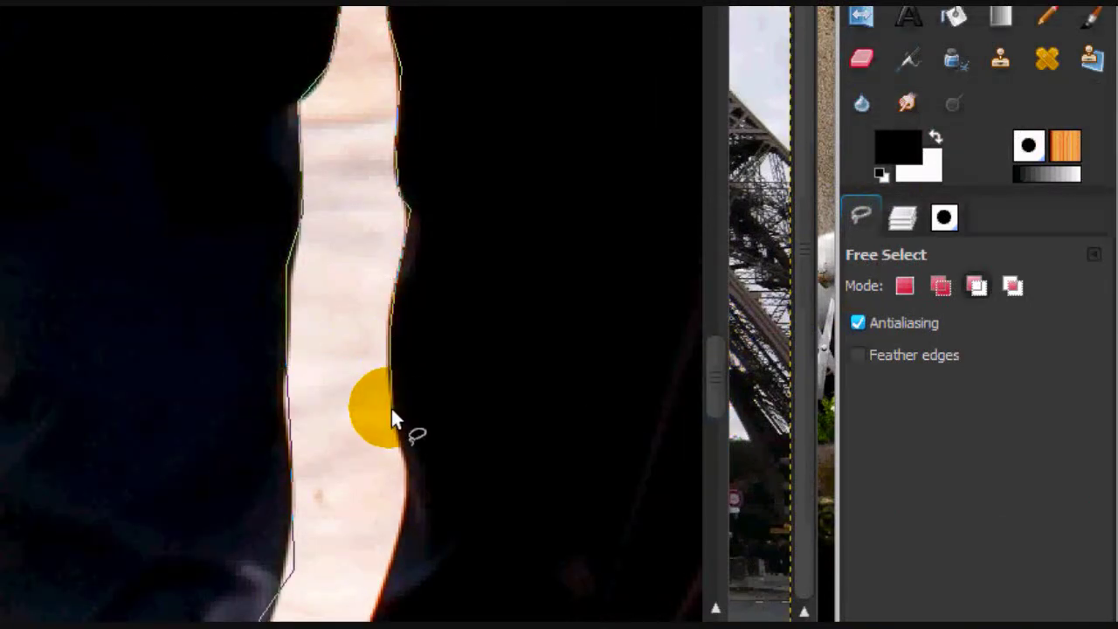
click(404, 481)
click(400, 534)
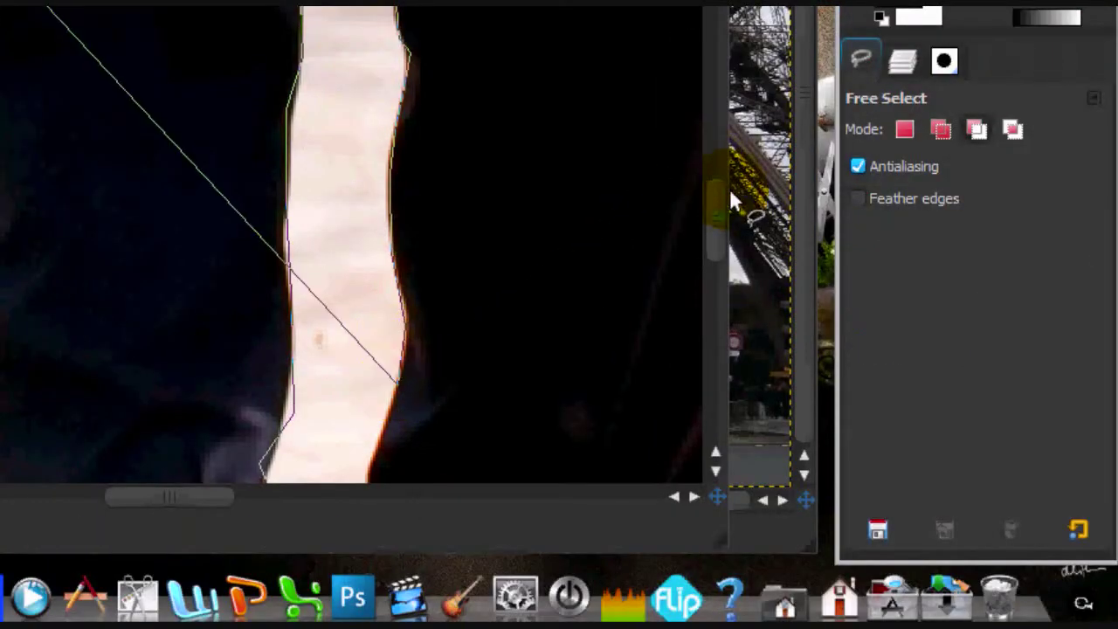
Trace the lower right edge of the leg gap and close the outline at its starting point to subtract it from the selection
drag(709, 201, 710, 281)
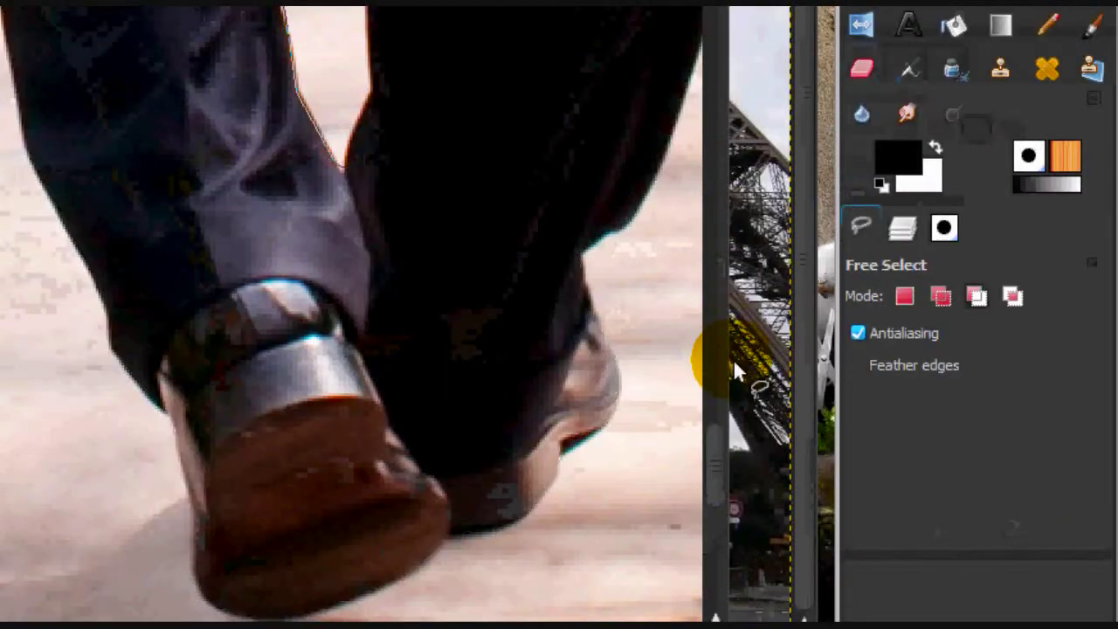
drag(714, 454, 714, 410)
click(369, 365)
click(364, 425)
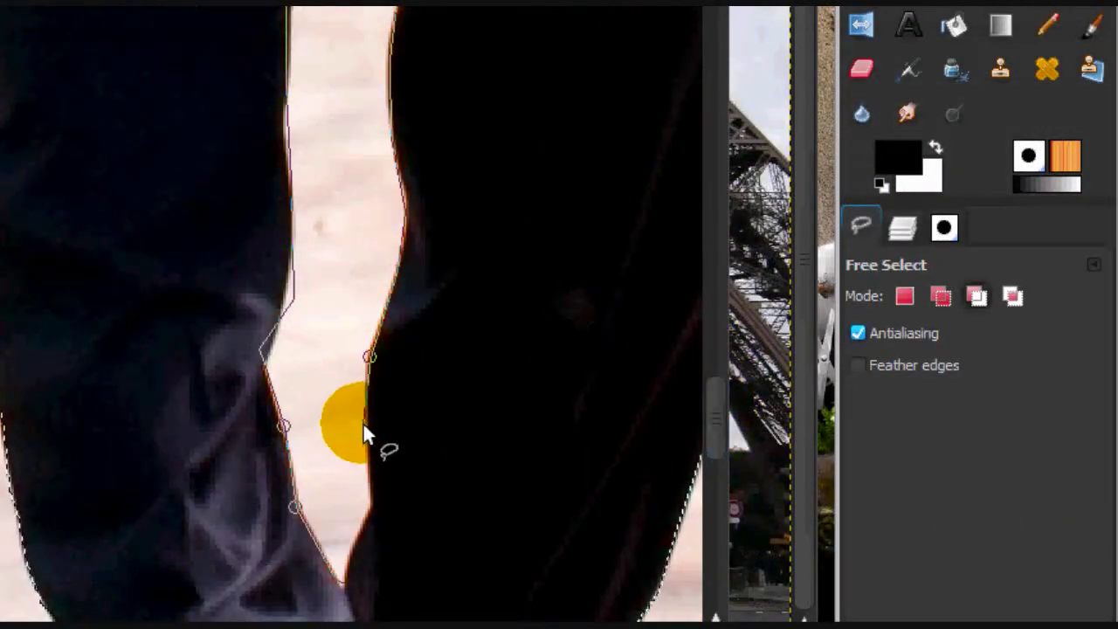
click(373, 501)
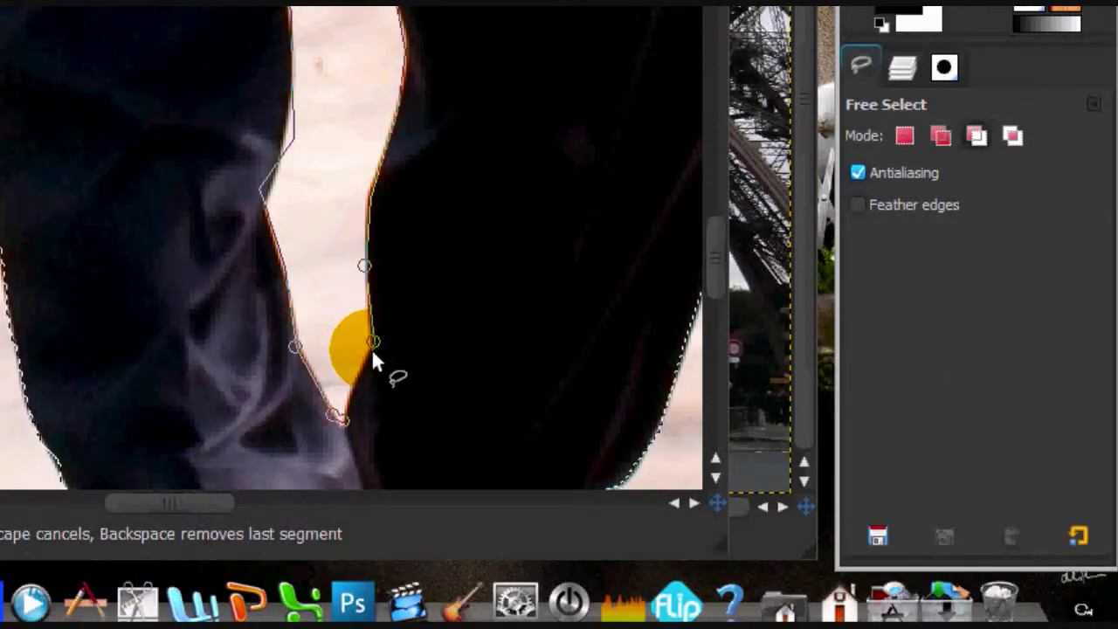
click(361, 382)
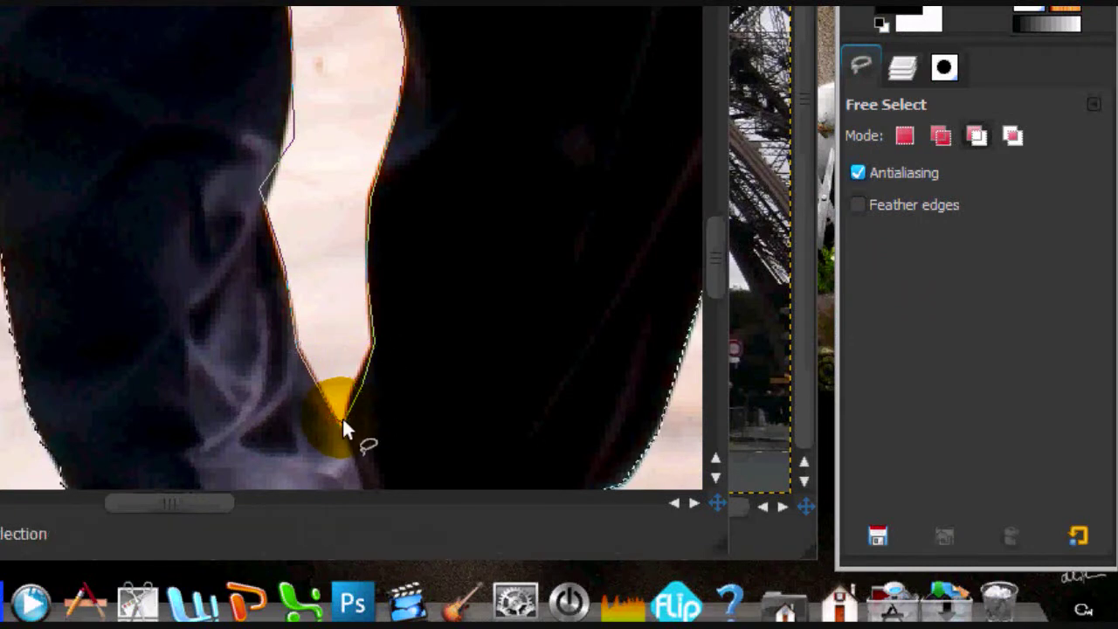
click(343, 419)
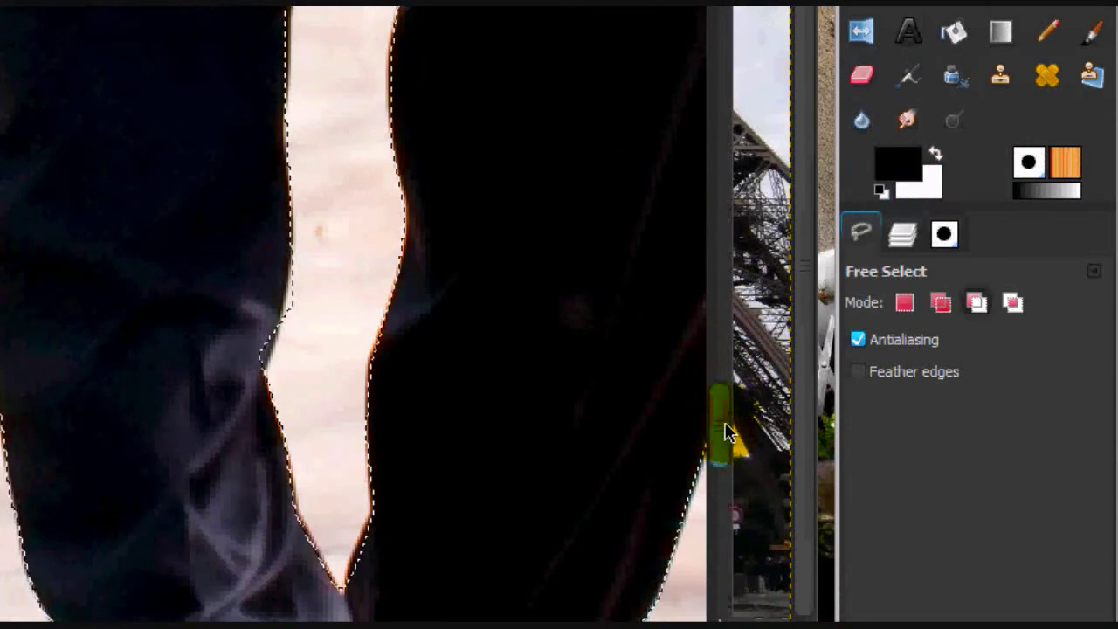
Start a subtracting Free Select outline at the lower tip of the gap between the man's arm and torso and trace its left edge
drag(725, 424, 738, 250)
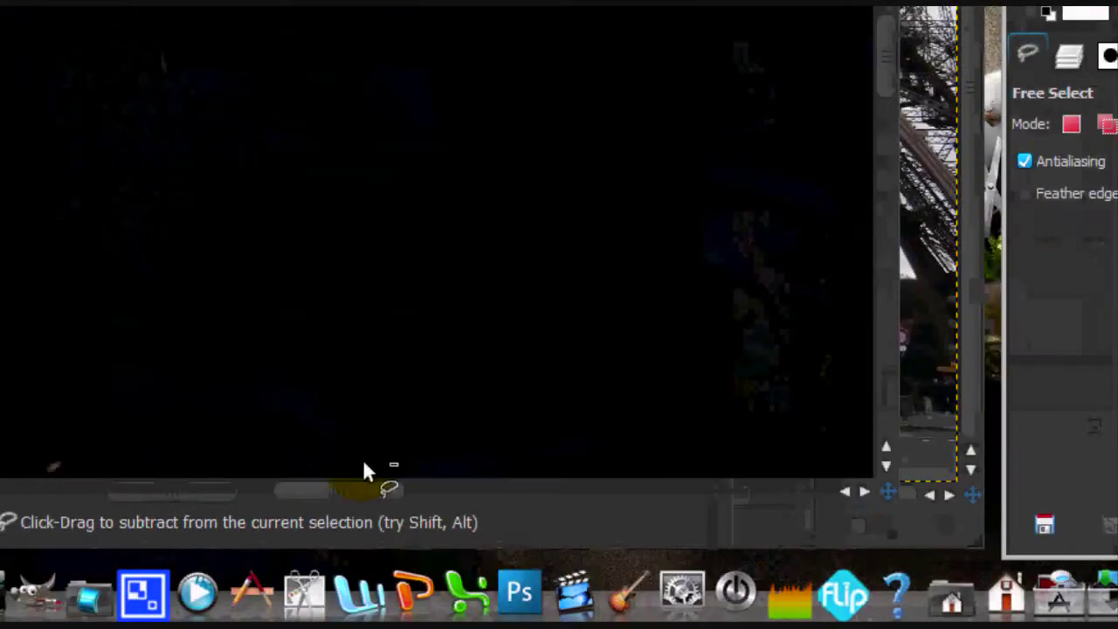
mouse_move(371, 481)
mouse_down()
mouse_move(465, 487)
mouse_move(464, 474)
mouse_move(367, 476)
mouse_up()
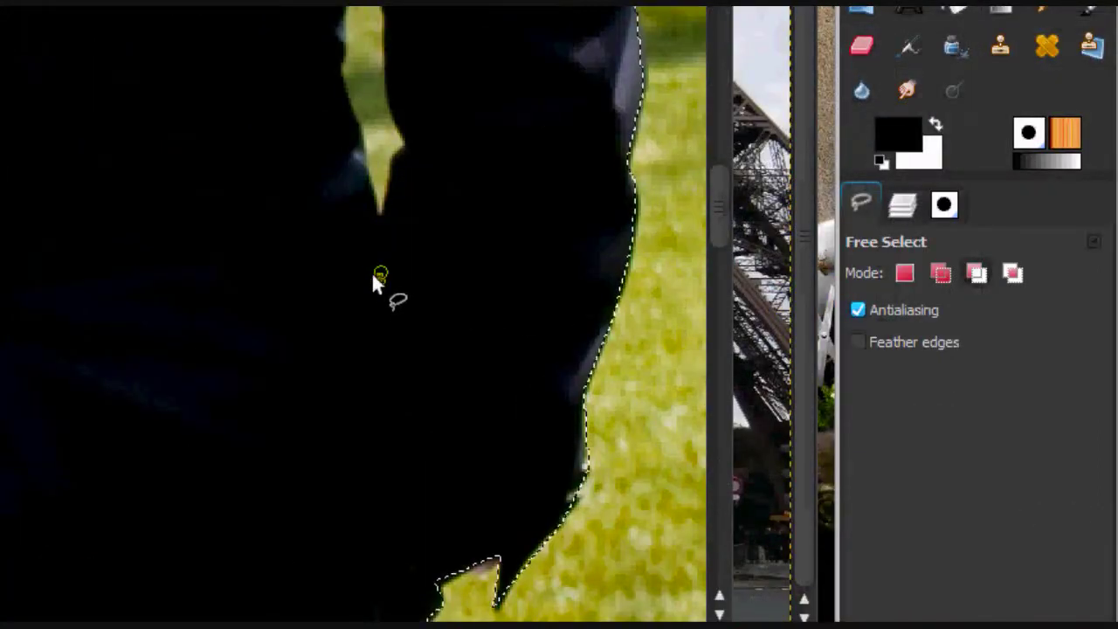
click(379, 282)
click(379, 209)
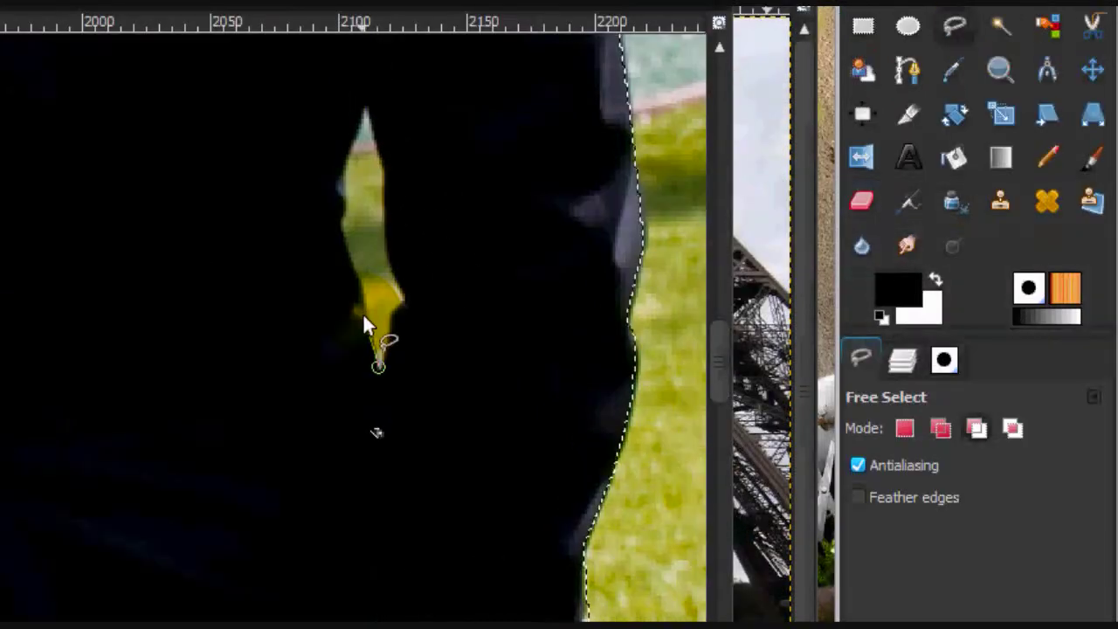
click(362, 157)
click(360, 132)
click(339, 226)
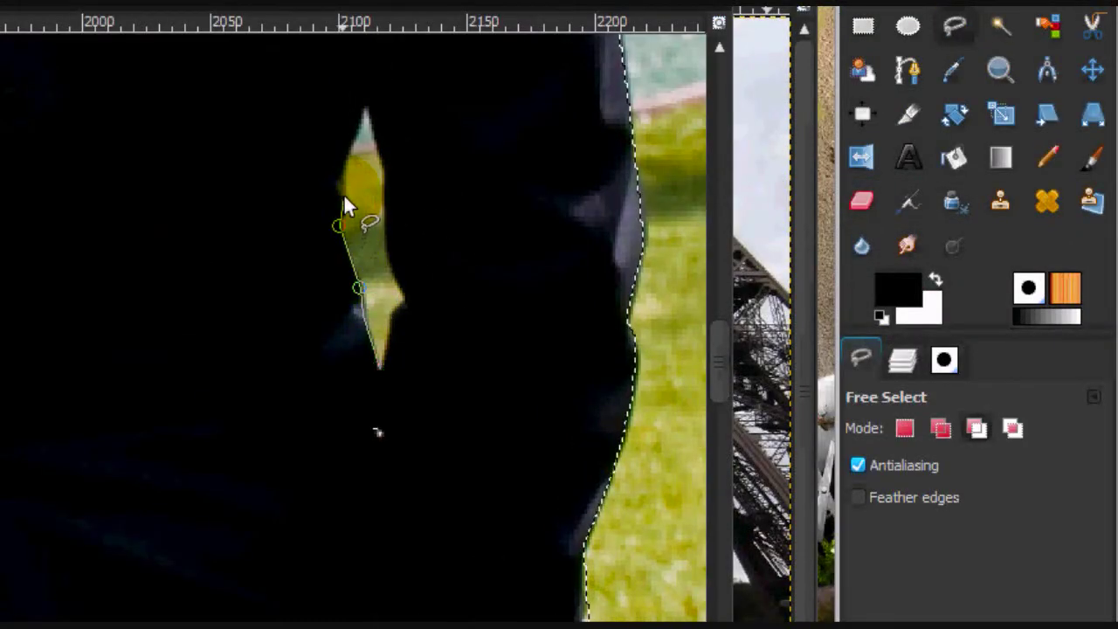
click(342, 195)
click(342, 251)
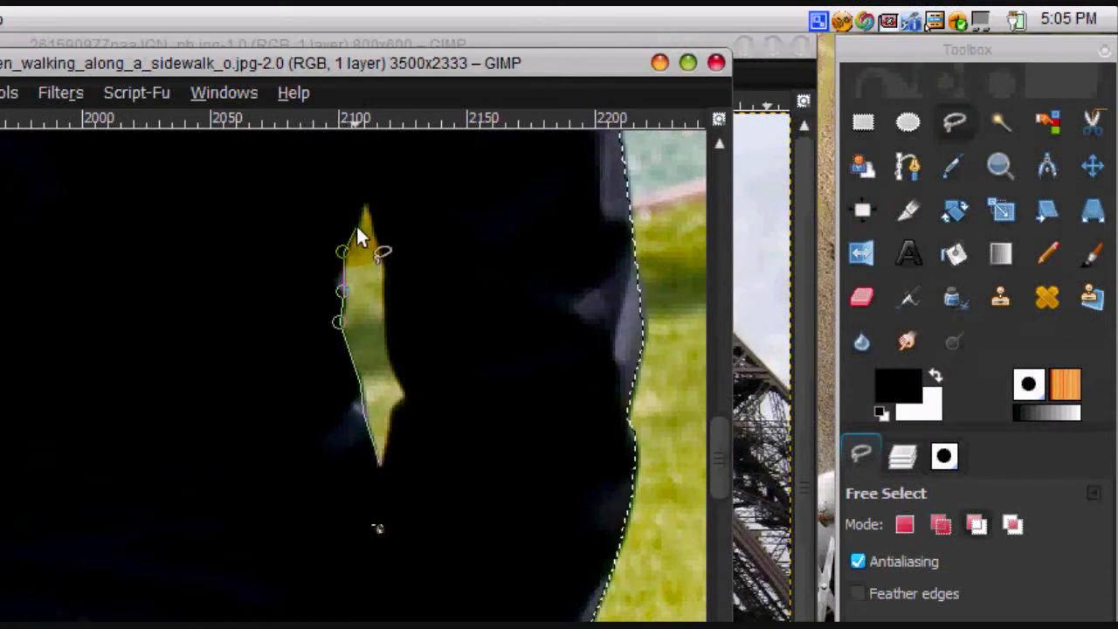
Continue the outline over the arm gap's upper tip and down its right edge, and close it to subtract the gap from the selection
click(353, 225)
click(364, 203)
click(372, 231)
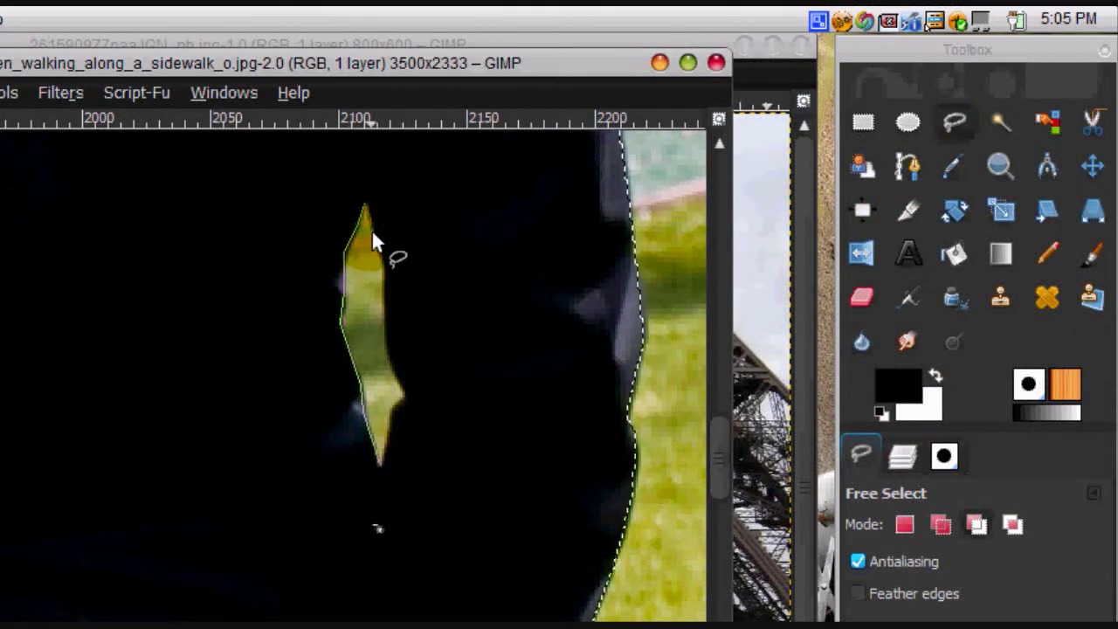
click(386, 267)
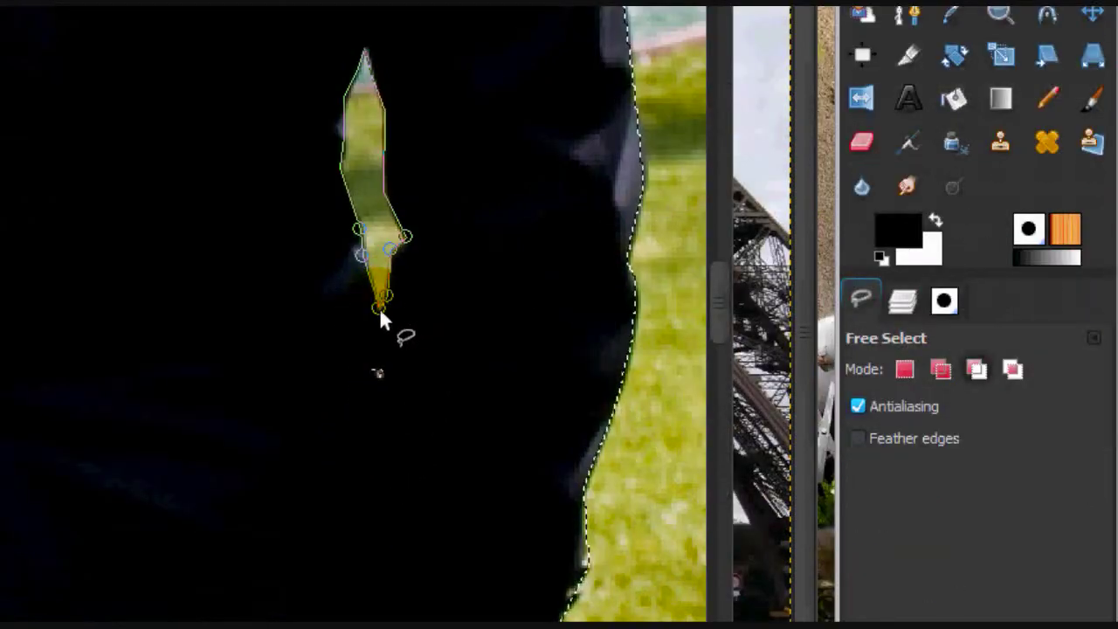
key(Return)
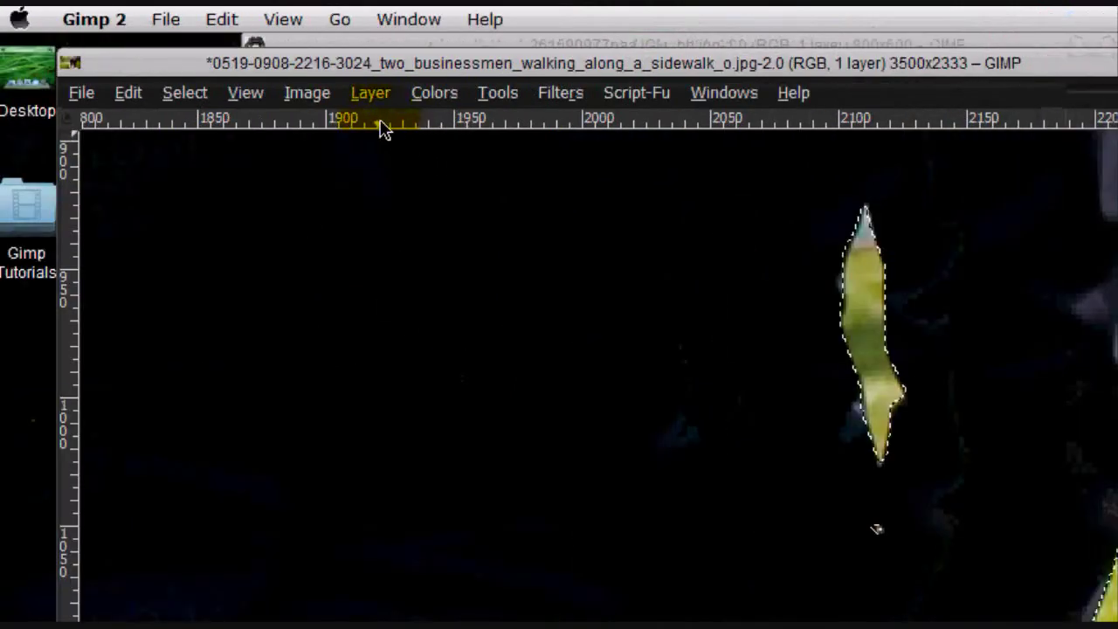
Fit the whole businessmen photo in the window and copy the selected man
click(246, 92)
mouse_move(302, 177)
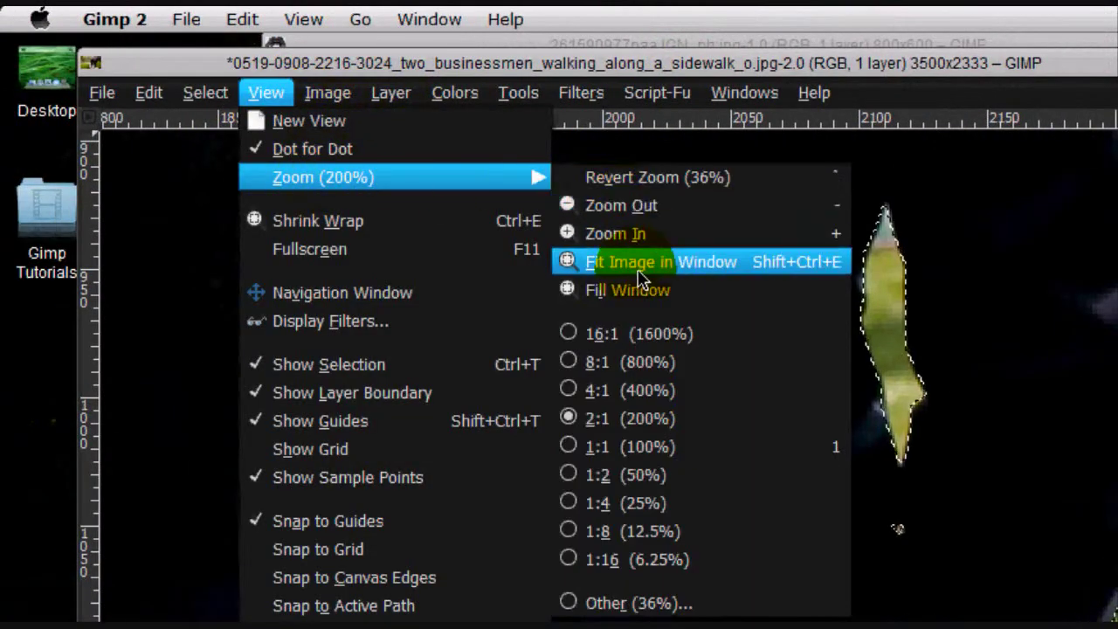
click(638, 273)
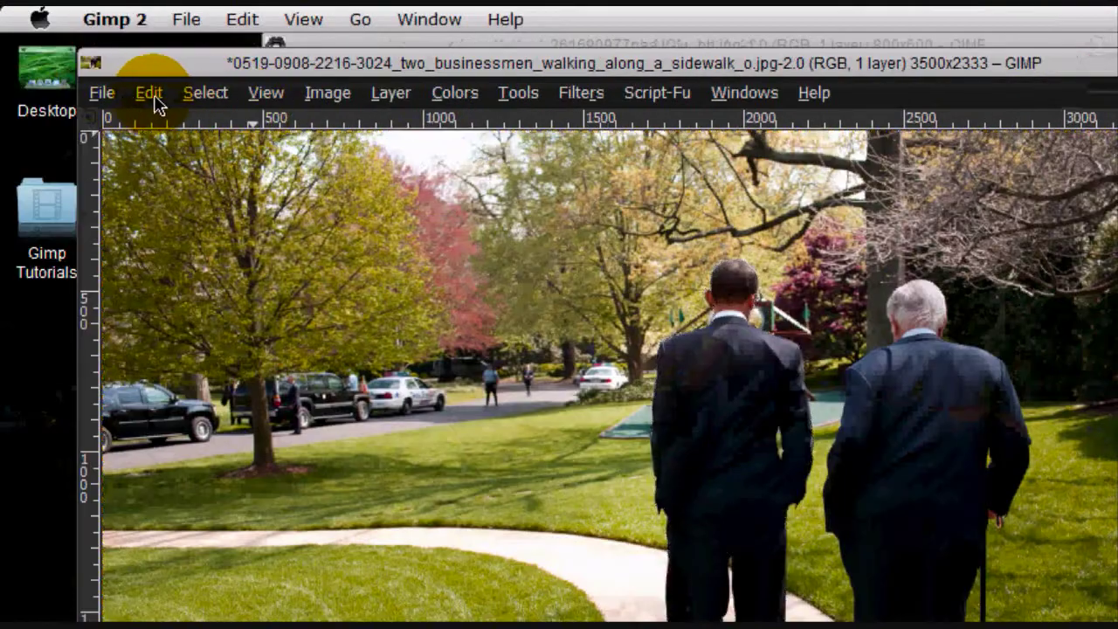
click(149, 93)
click(215, 278)
Switch to the Eiffel Tower image and paste the copied man into it
click(319, 43)
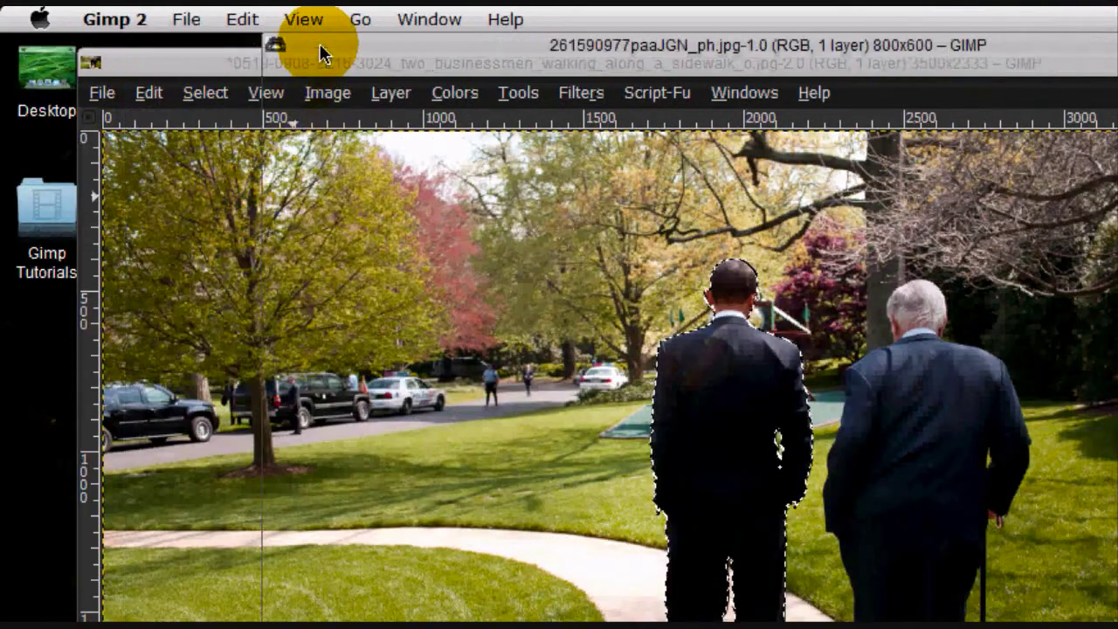
click(332, 75)
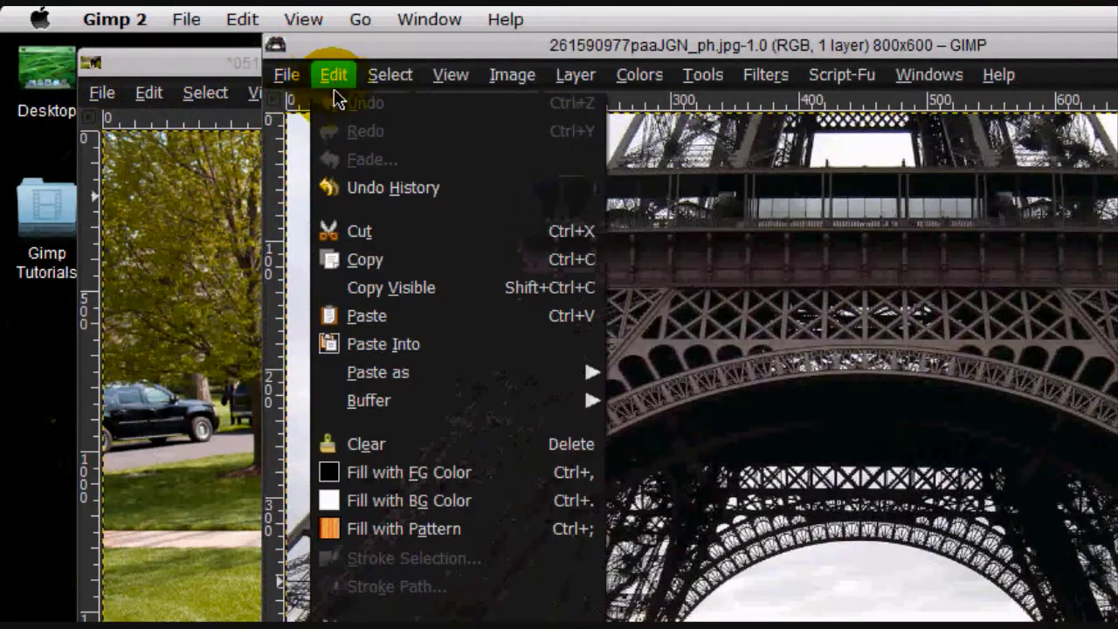
click(370, 316)
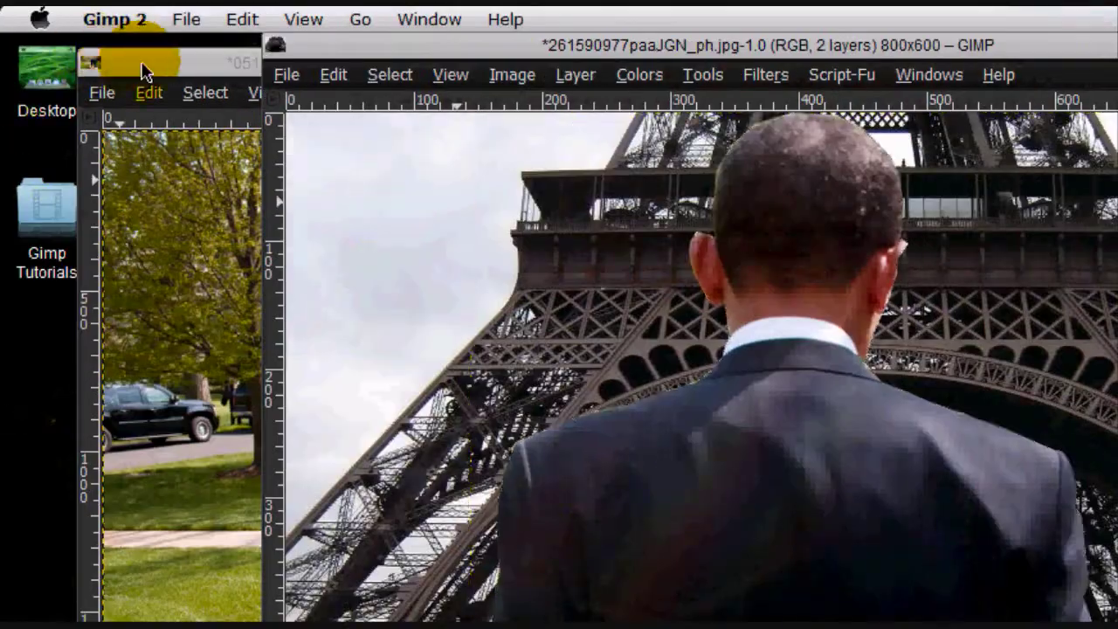
click(142, 65)
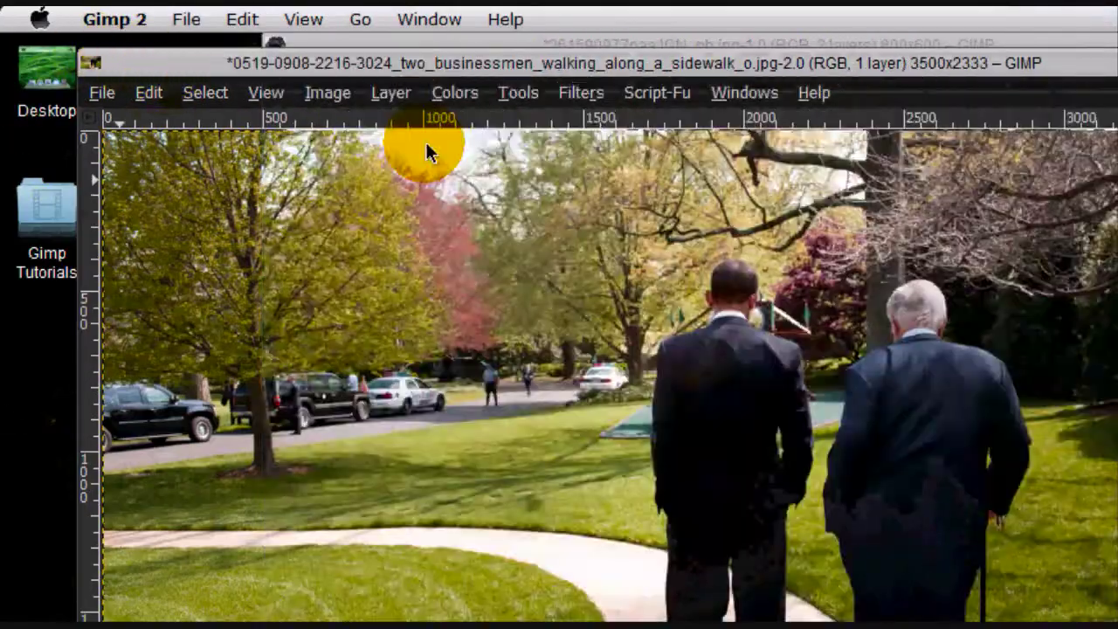
click(680, 63)
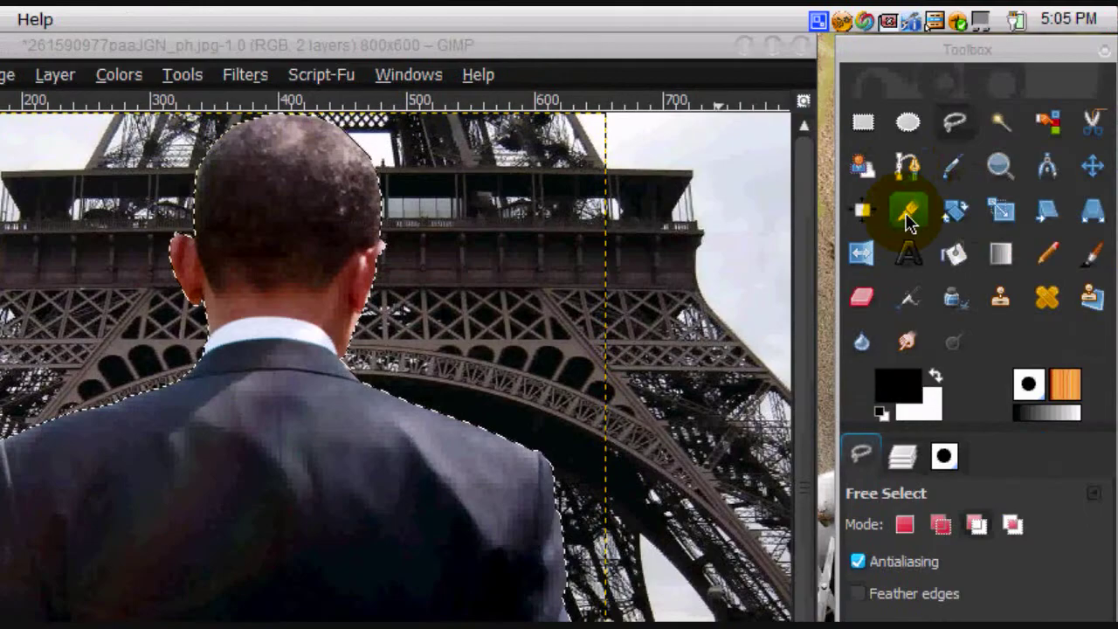
Scale the pasted man down towards the lower right with the Scale tool and apply the new size
click(995, 209)
click(357, 509)
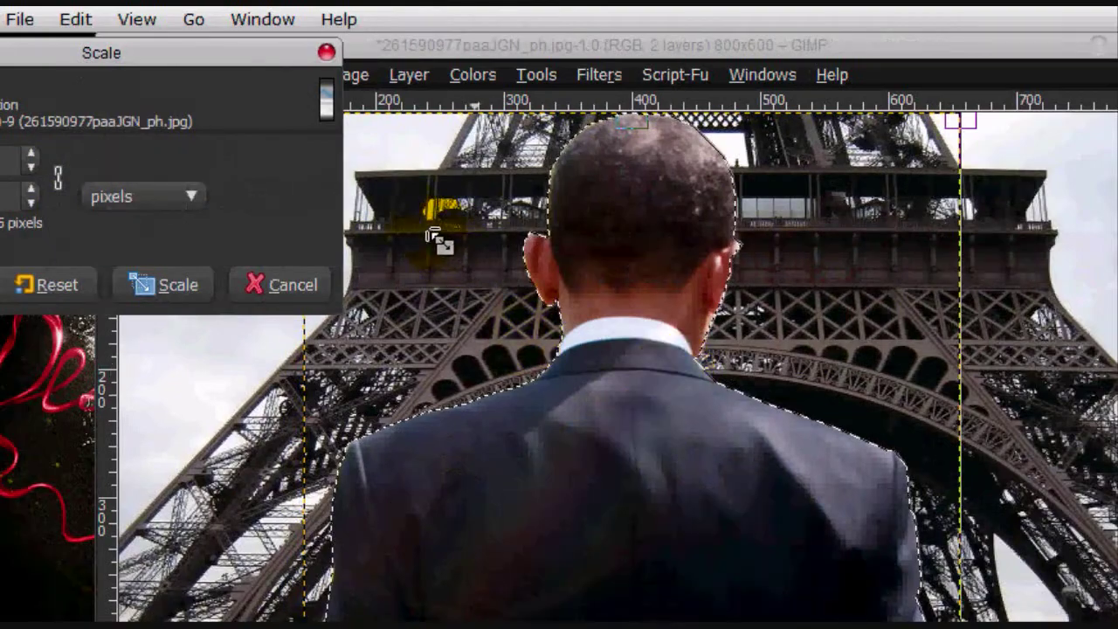
drag(598, 226, 838, 530)
drag(678, 367, 739, 452)
click(163, 118)
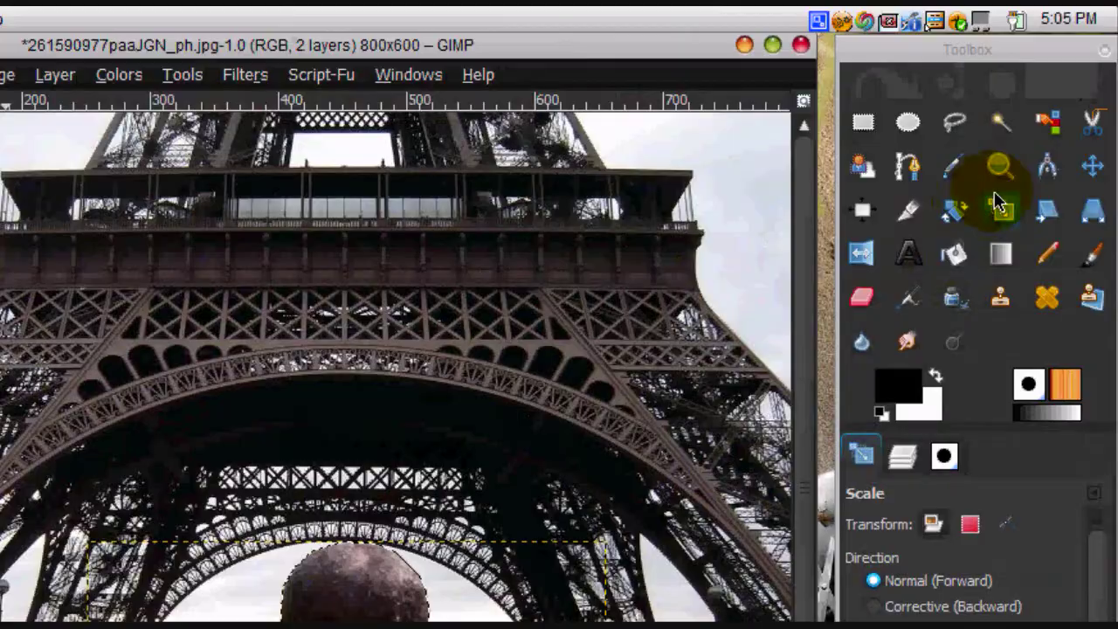
Move the scaled man up so his head and shoulders stand in front of the tower's arch
click(1094, 171)
drag(378, 628, 304, 514)
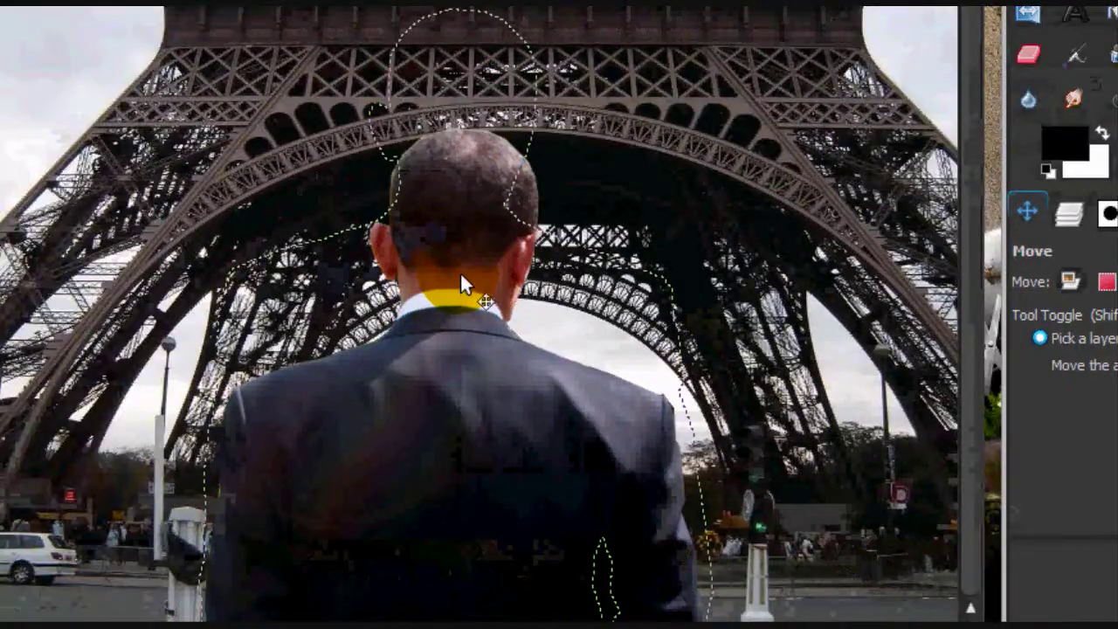
drag(459, 271, 691, 248)
Scale the floating man down a second time from his upper left corner and apply the reduced size
click(1001, 211)
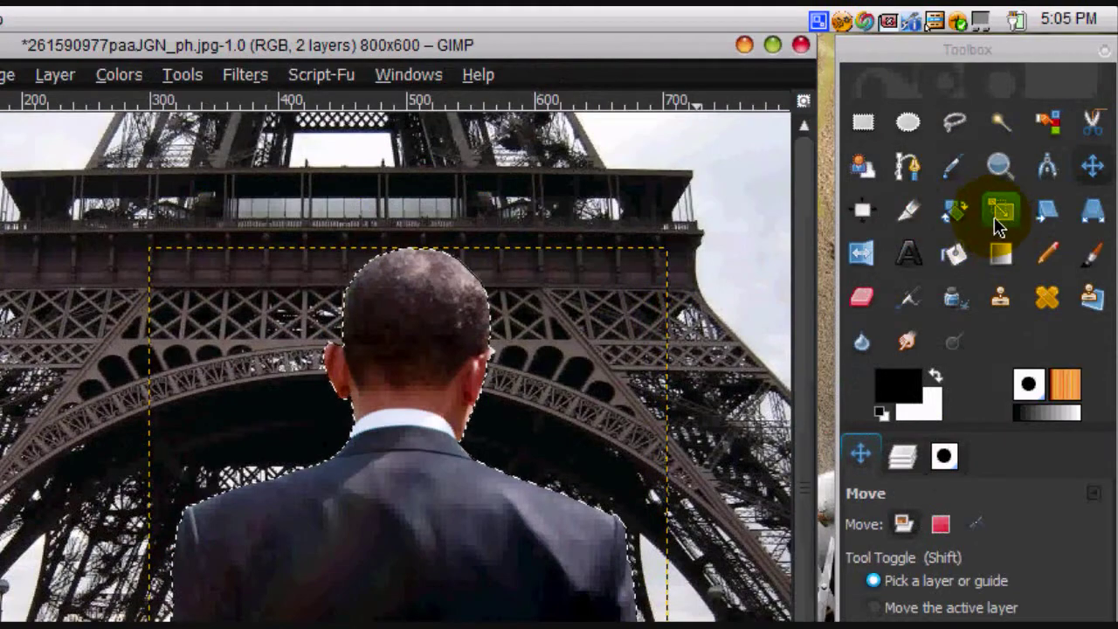
click(996, 220)
drag(211, 295, 475, 551)
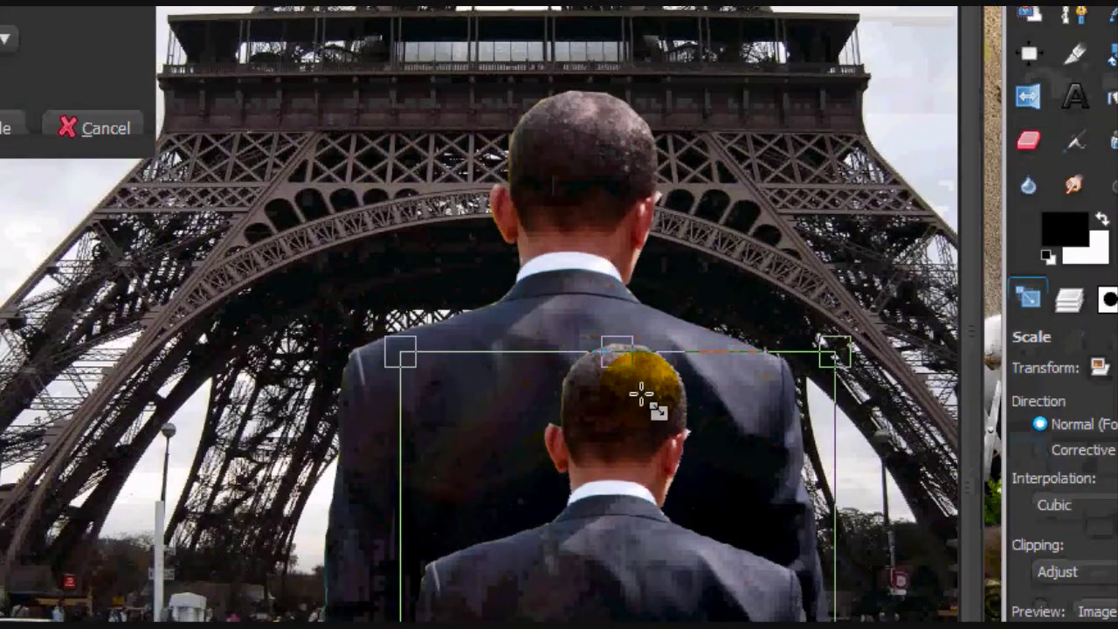
drag(641, 394, 690, 609)
click(326, 292)
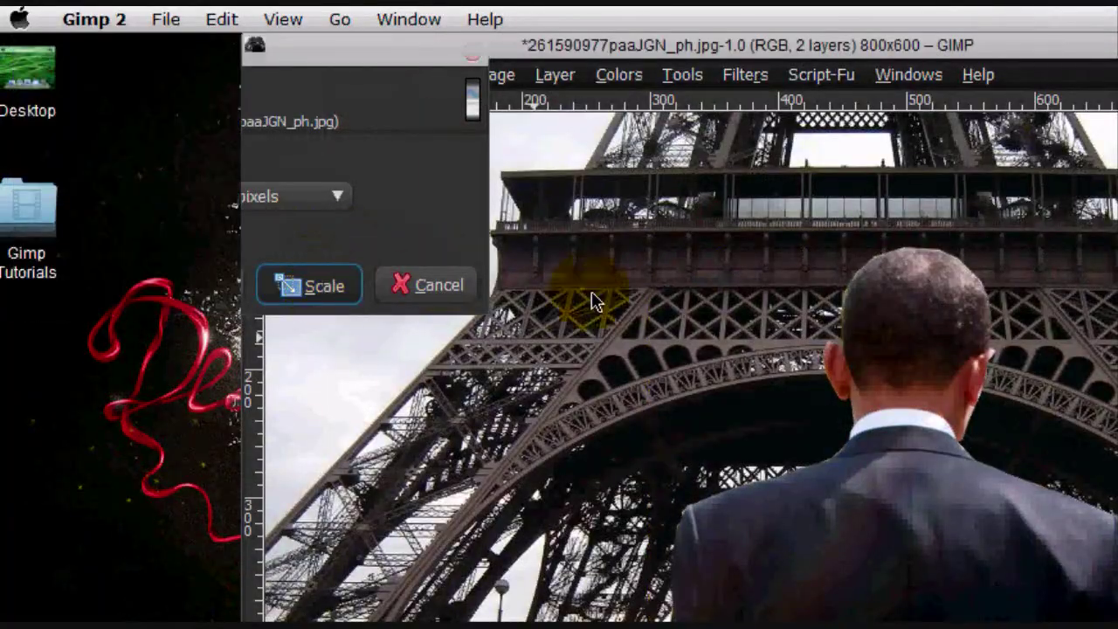
Move the man higher in the Eiffel Tower image and scale him down a third time to a much smaller figure
click(1100, 170)
drag(454, 416, 403, 426)
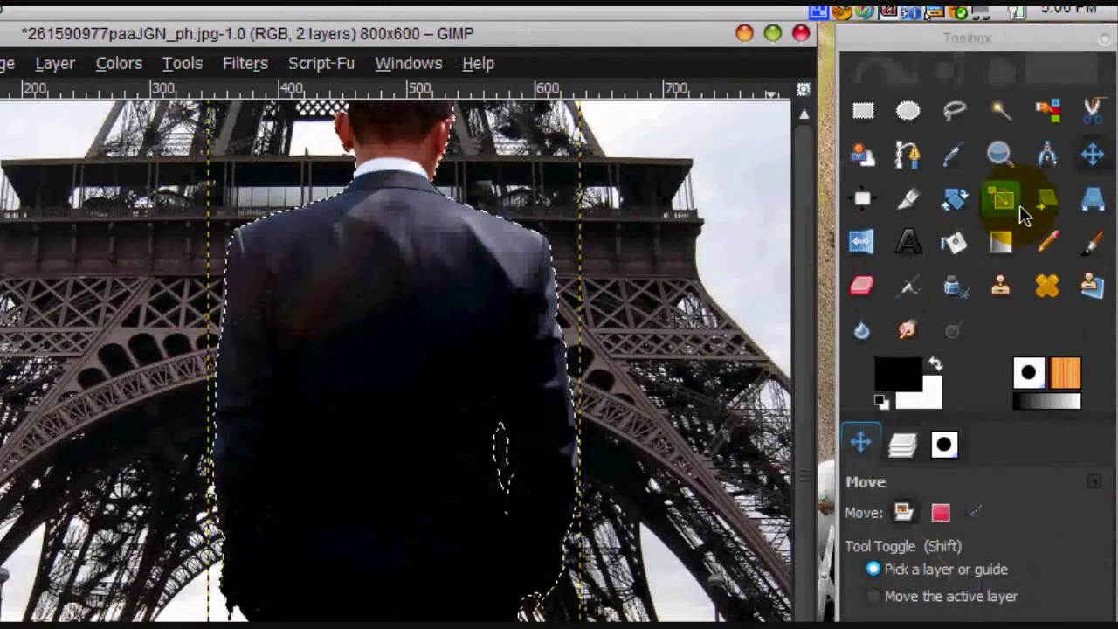
click(1000, 198)
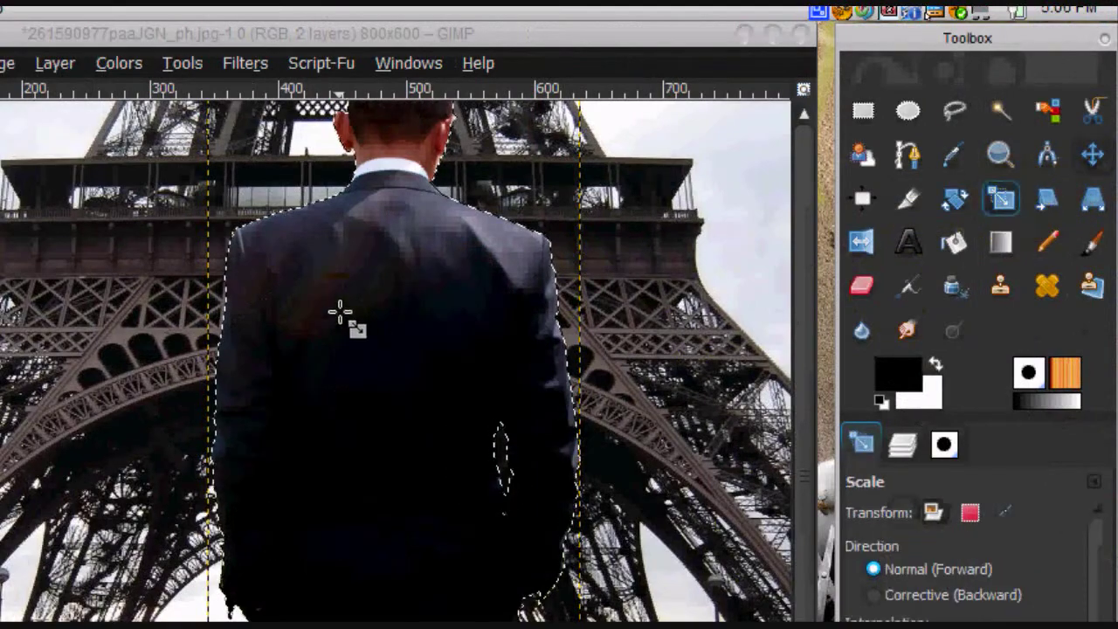
drag(293, 295, 658, 417)
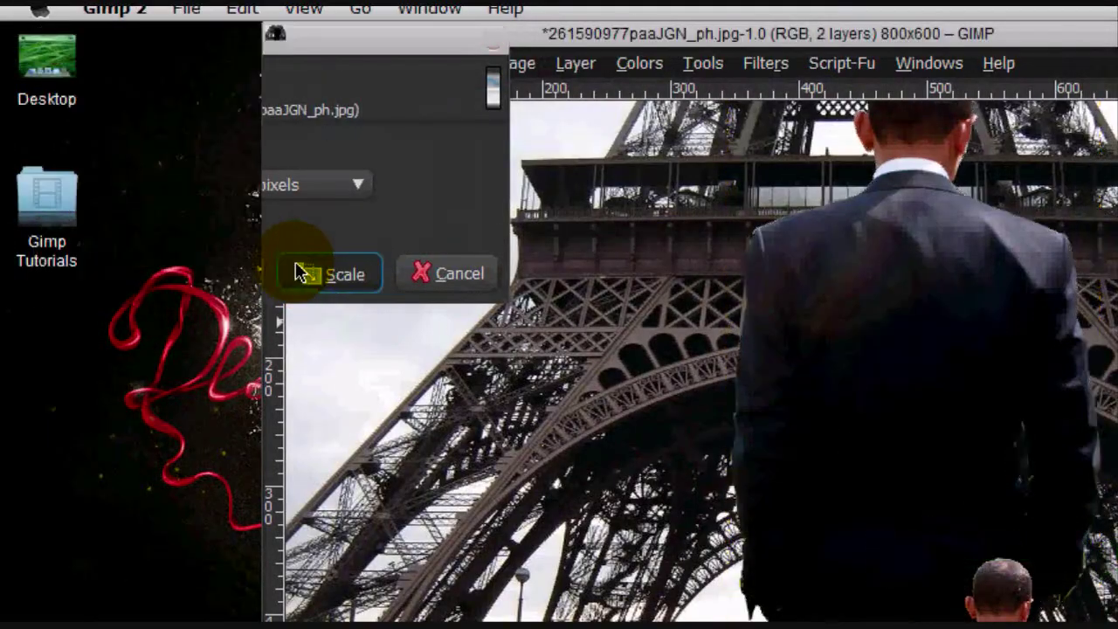
click(4, 108)
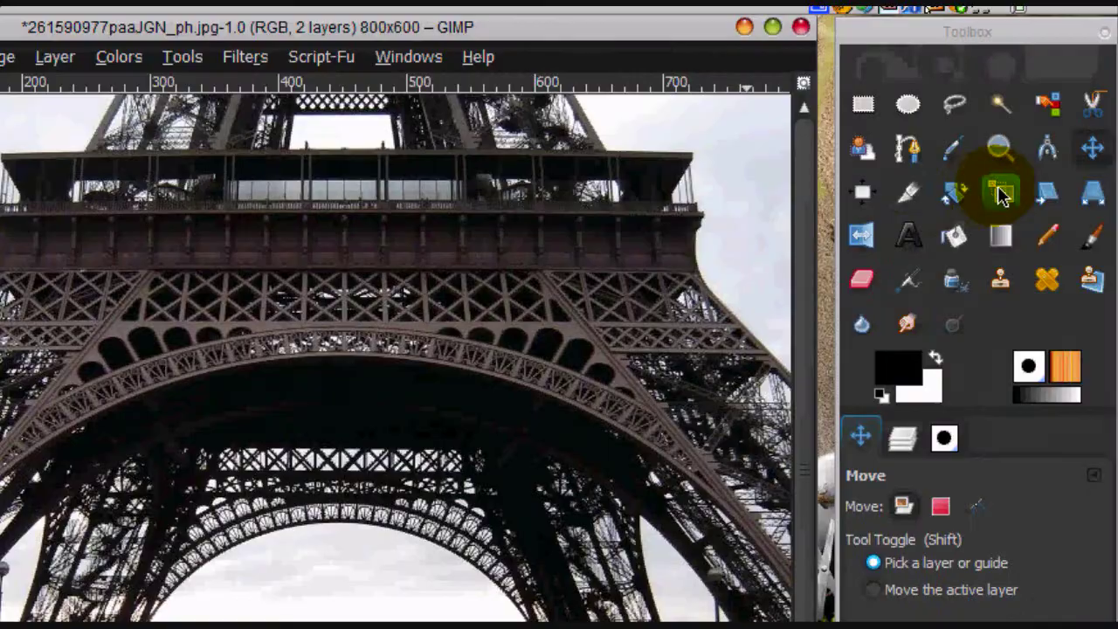
Scale the floating man to 110 × 338 pixels
click(1001, 194)
drag(357, 234, 413, 282)
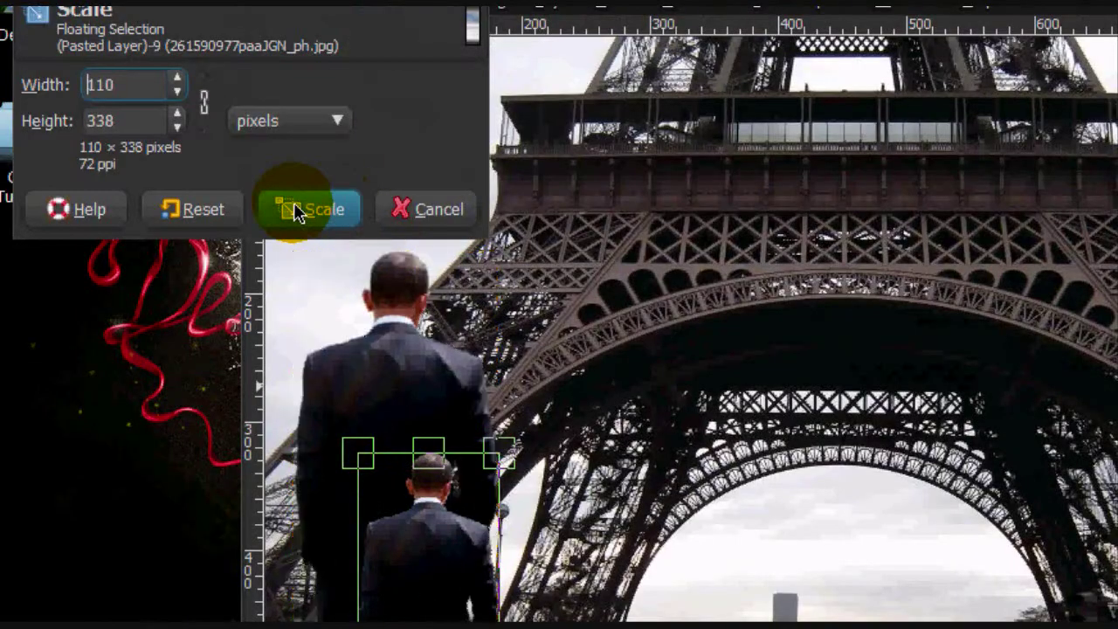
click(298, 212)
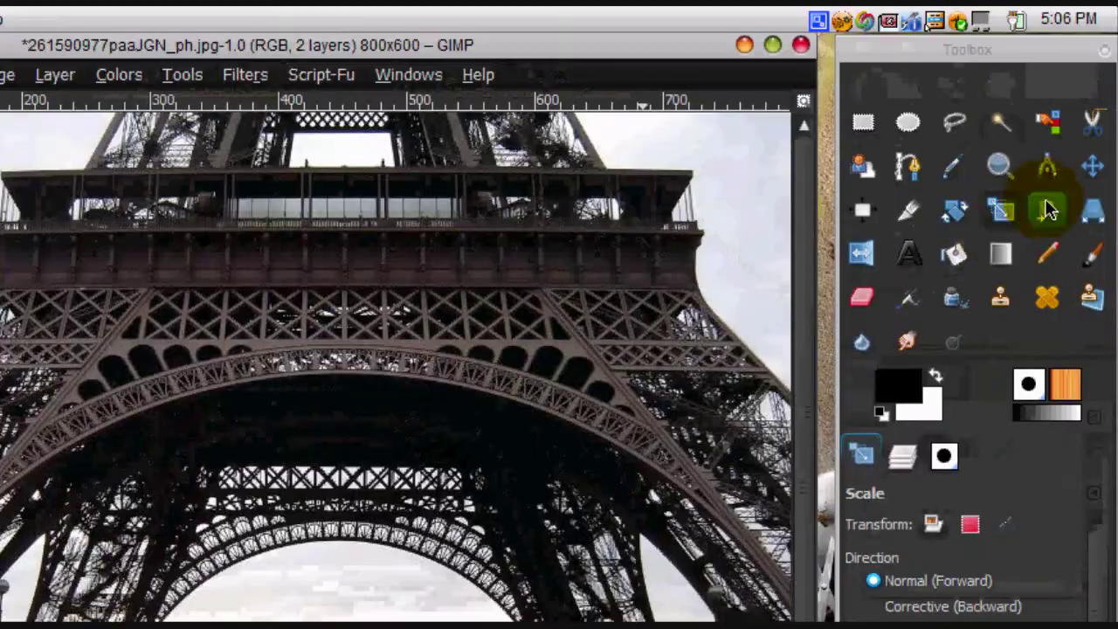
Position the man at the lower left of the Eiffel Tower image and turn the floating selection into a new layer
click(1047, 210)
drag(289, 307, 412, 320)
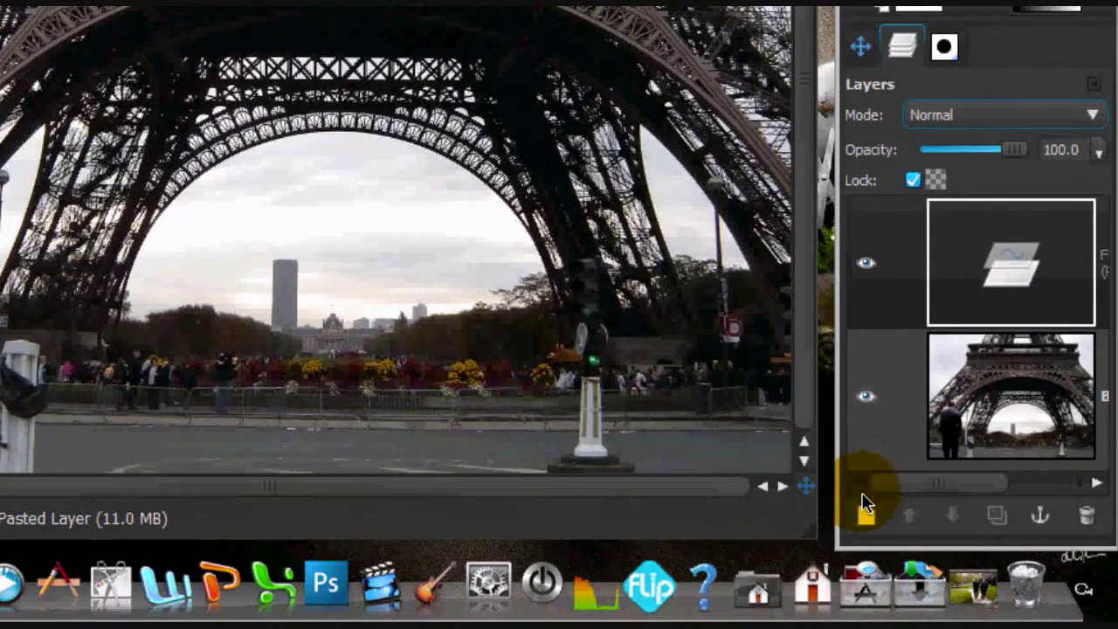
click(868, 515)
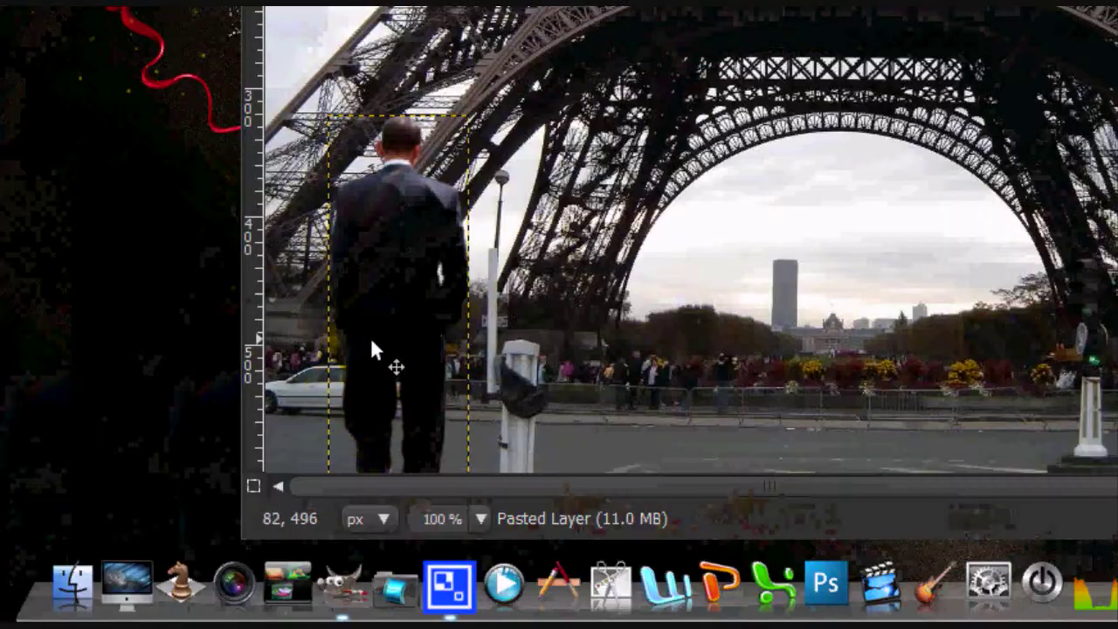
drag(399, 259, 376, 257)
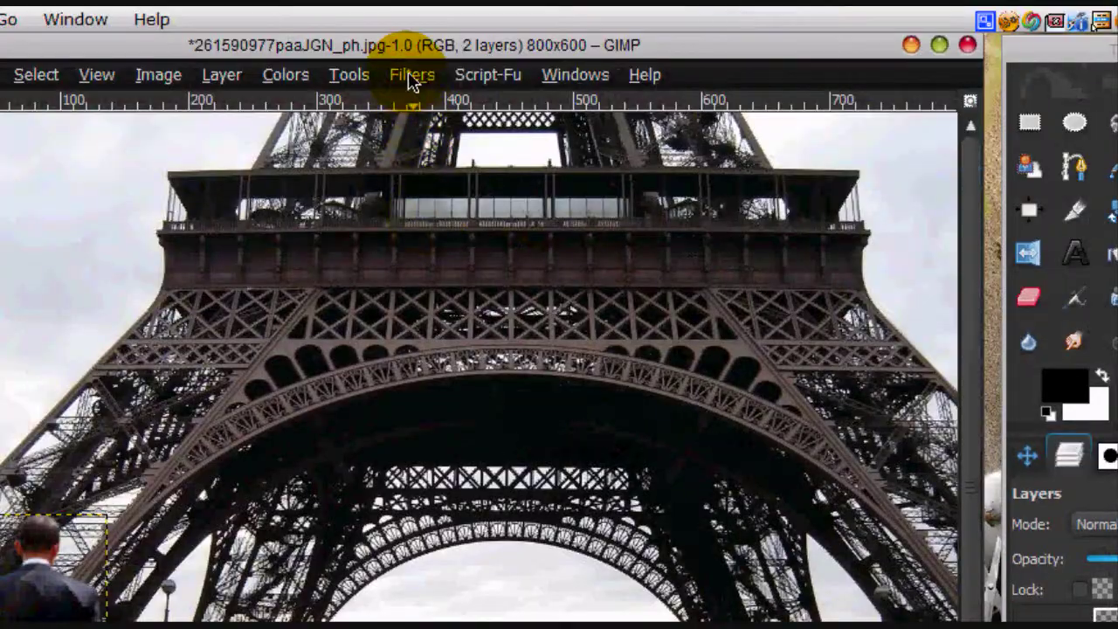
Open the Hue-Saturation adjustment for the man's pasted layer and lower its saturation to -43
click(407, 72)
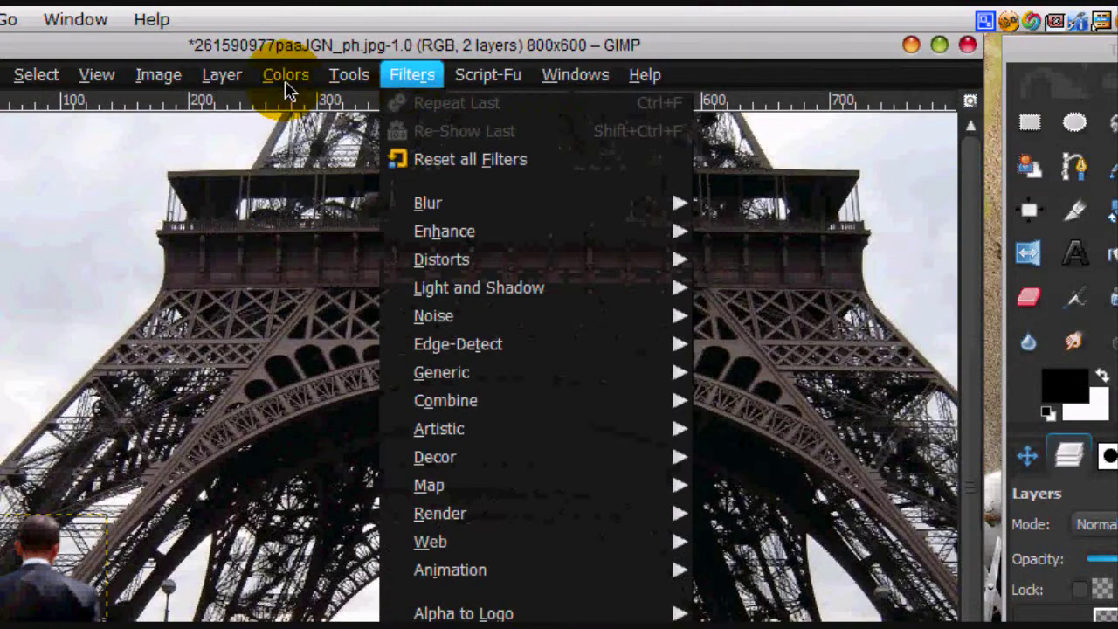
mouse_move(466, 78)
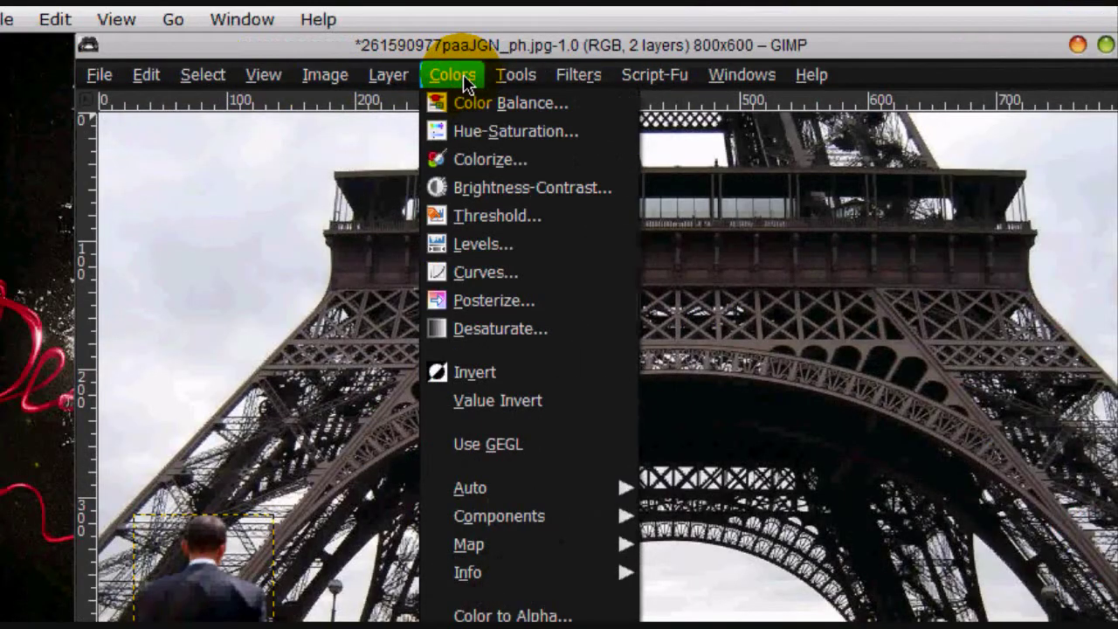
click(517, 133)
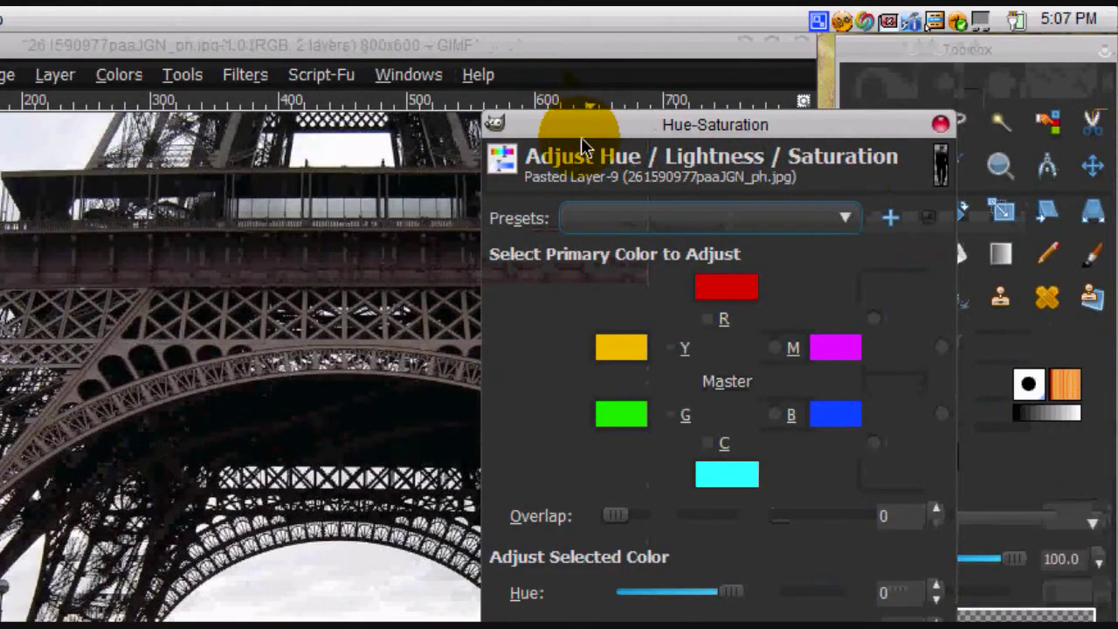
drag(569, 125, 499, 87)
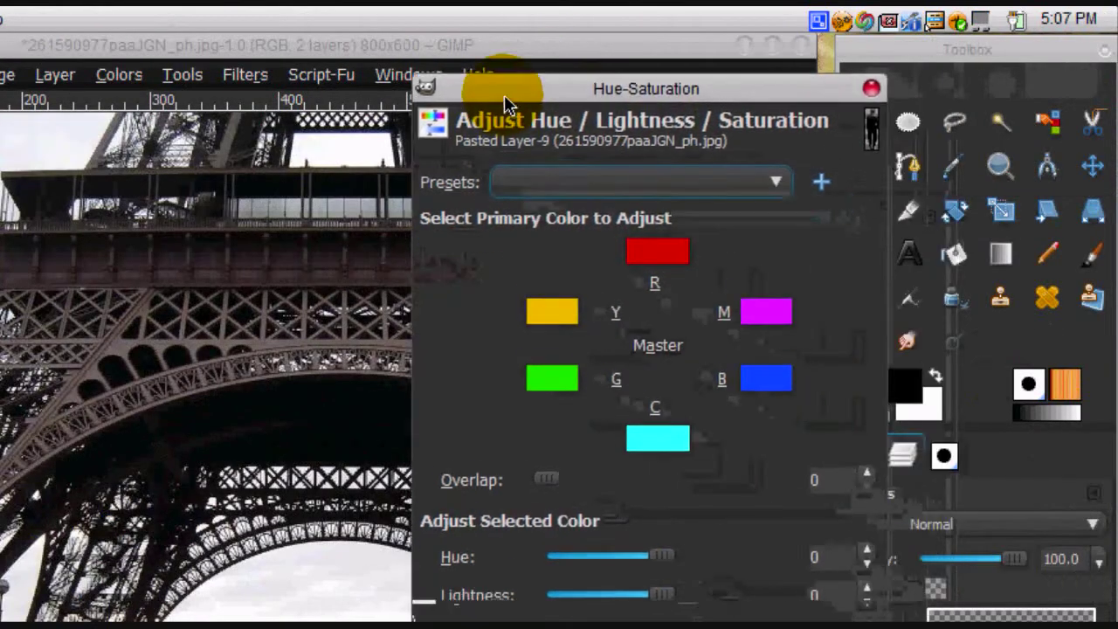
drag(655, 460, 579, 463)
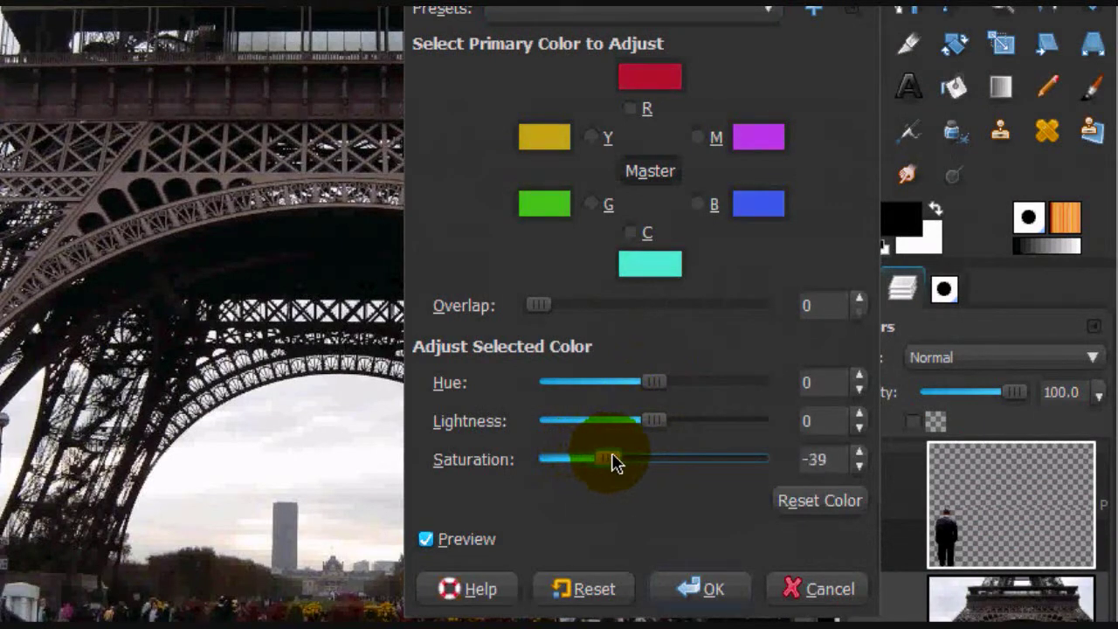
Set the man's lightness to -78 with hue at 0 and apply the colour adjustment
click(664, 424)
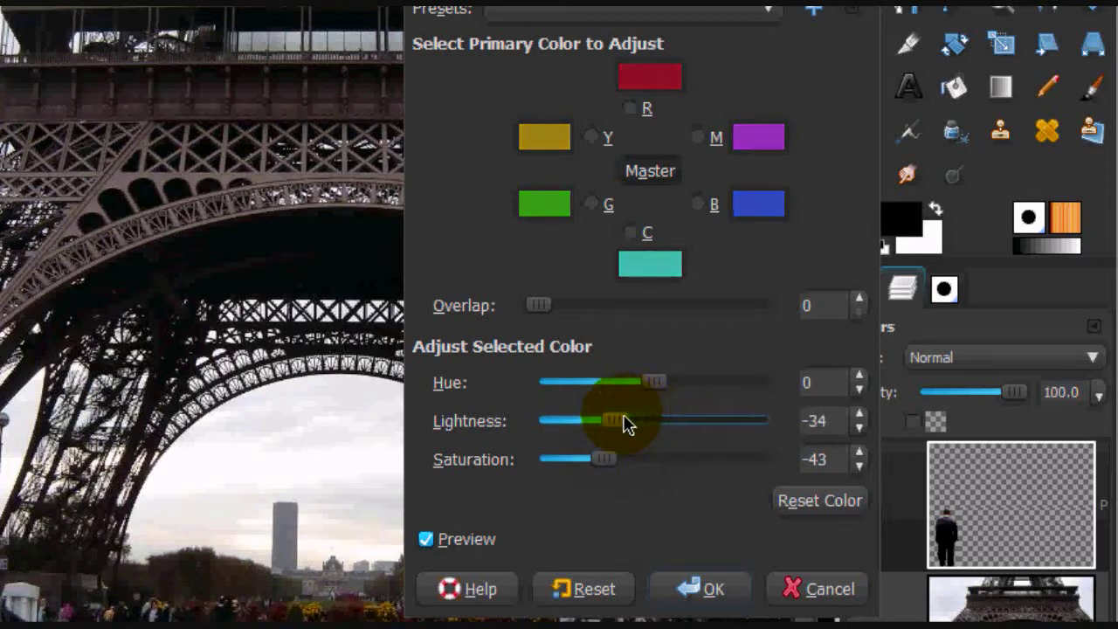
drag(625, 424, 680, 431)
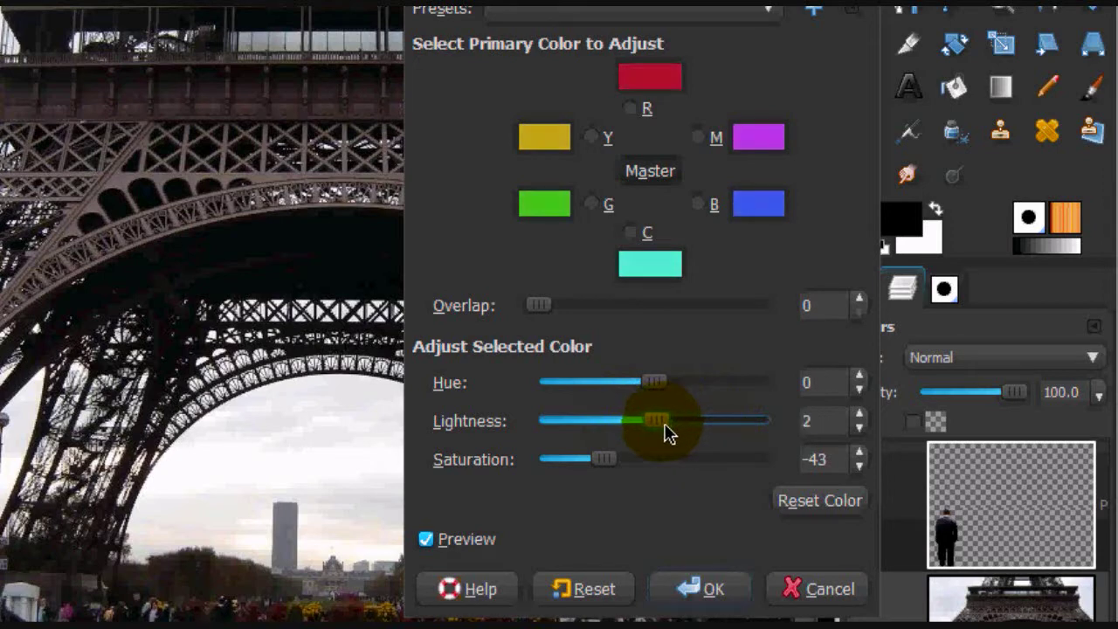
drag(646, 434, 576, 426)
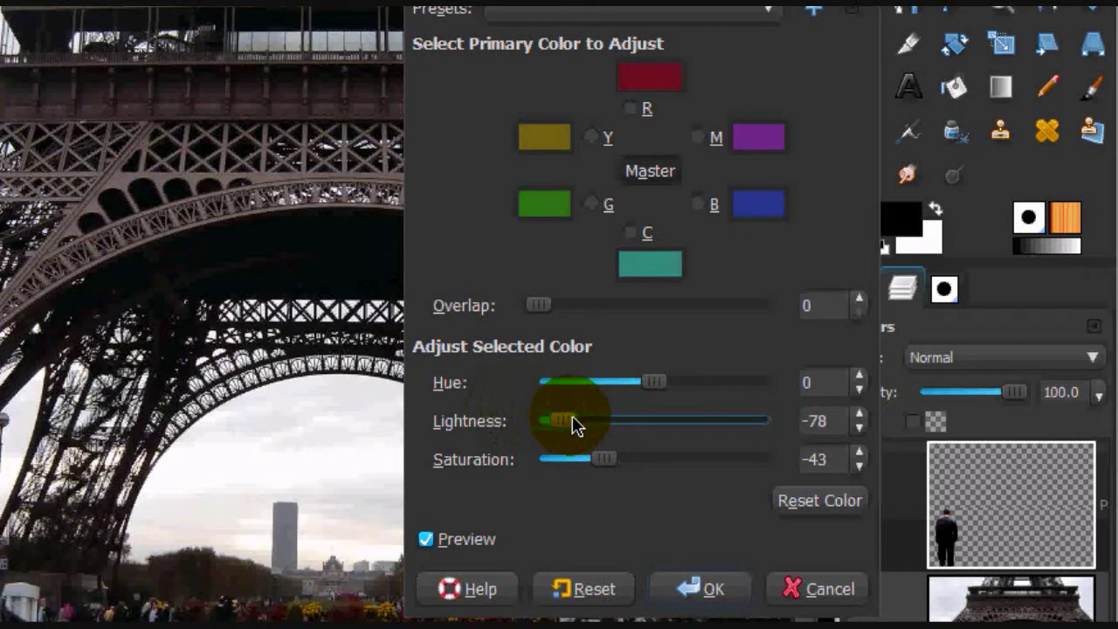
drag(659, 397, 681, 396)
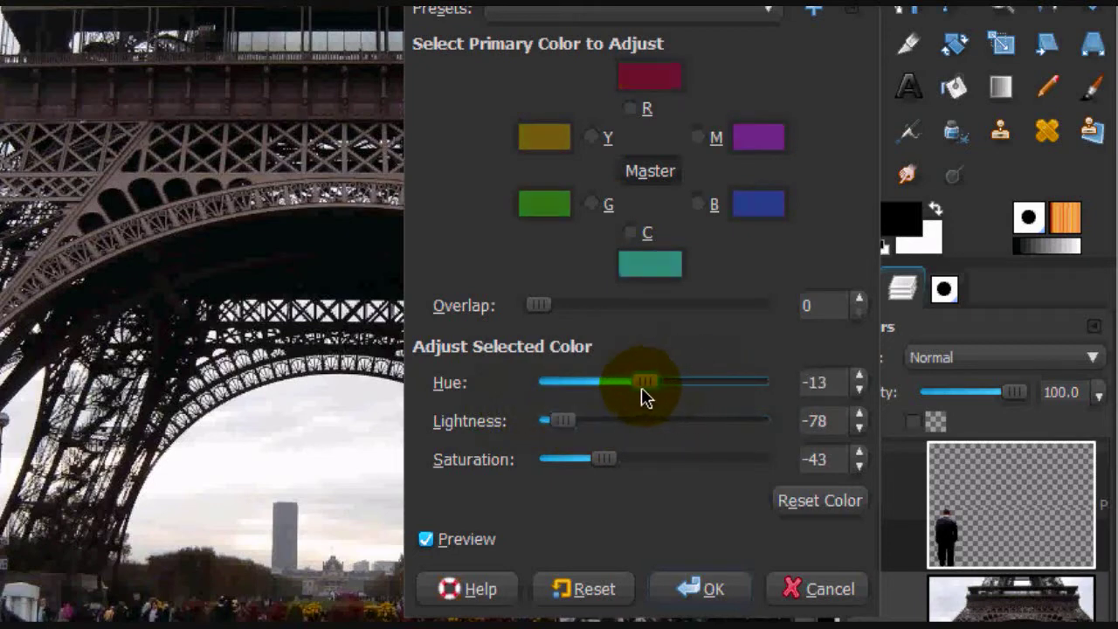
triple_click(826, 385)
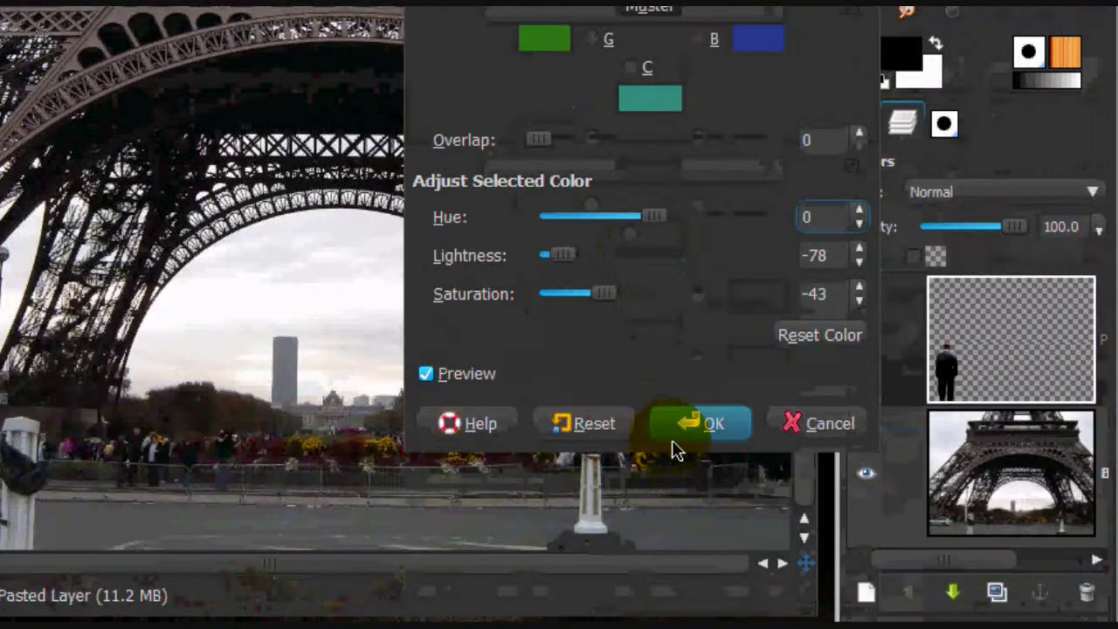
click(698, 591)
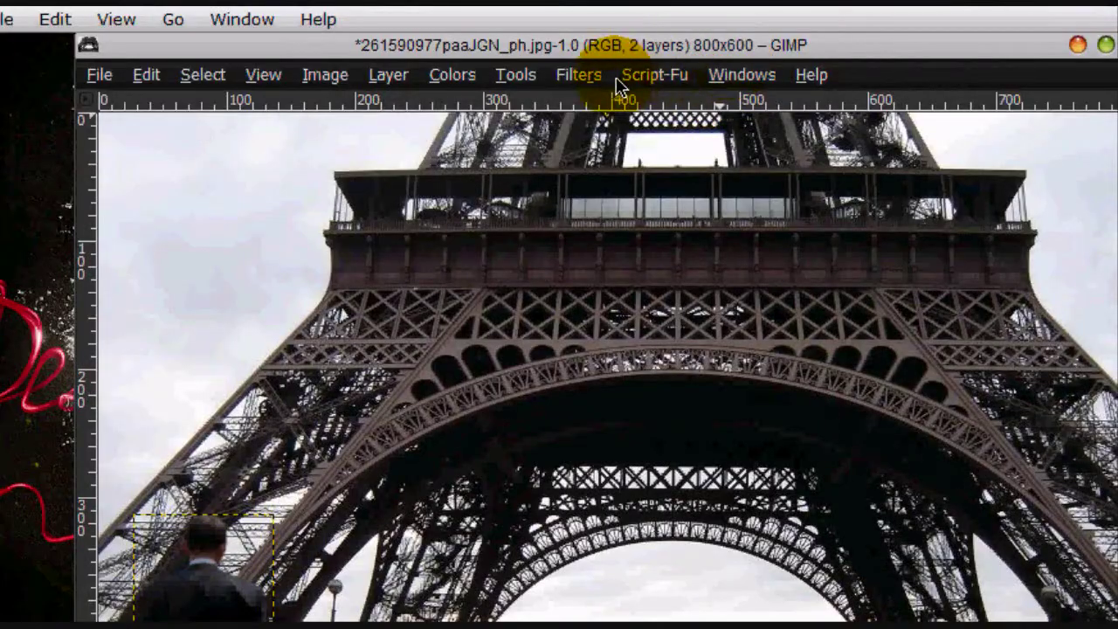
Sharpen the man's layer with the Unsharp Mask filter, adjusting the amount while checking the preview of his legs
click(432, 76)
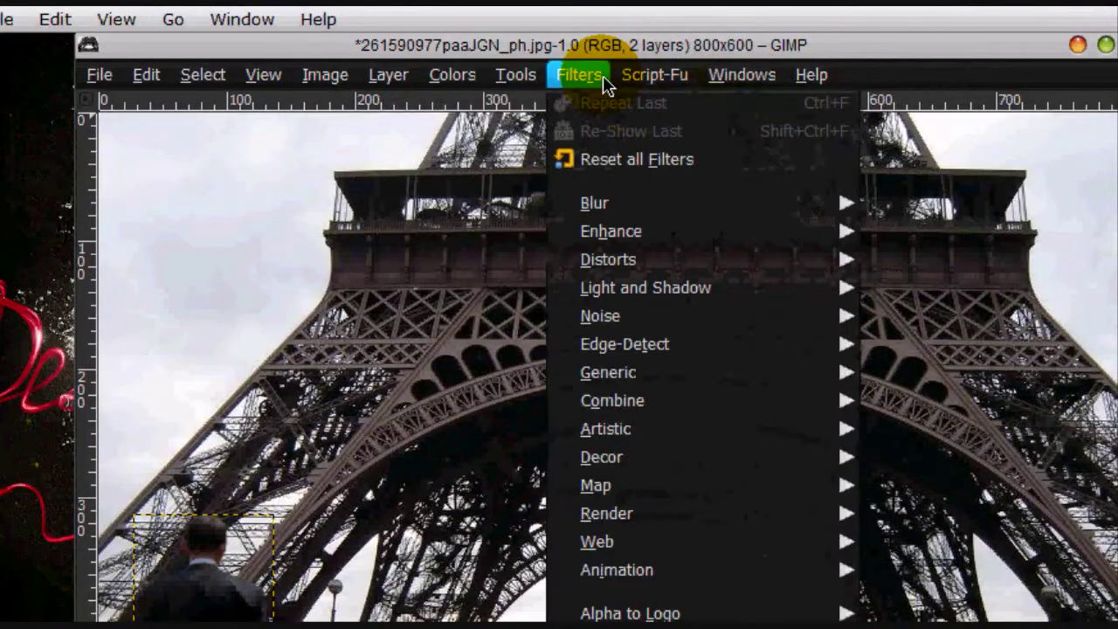
mouse_move(660, 260)
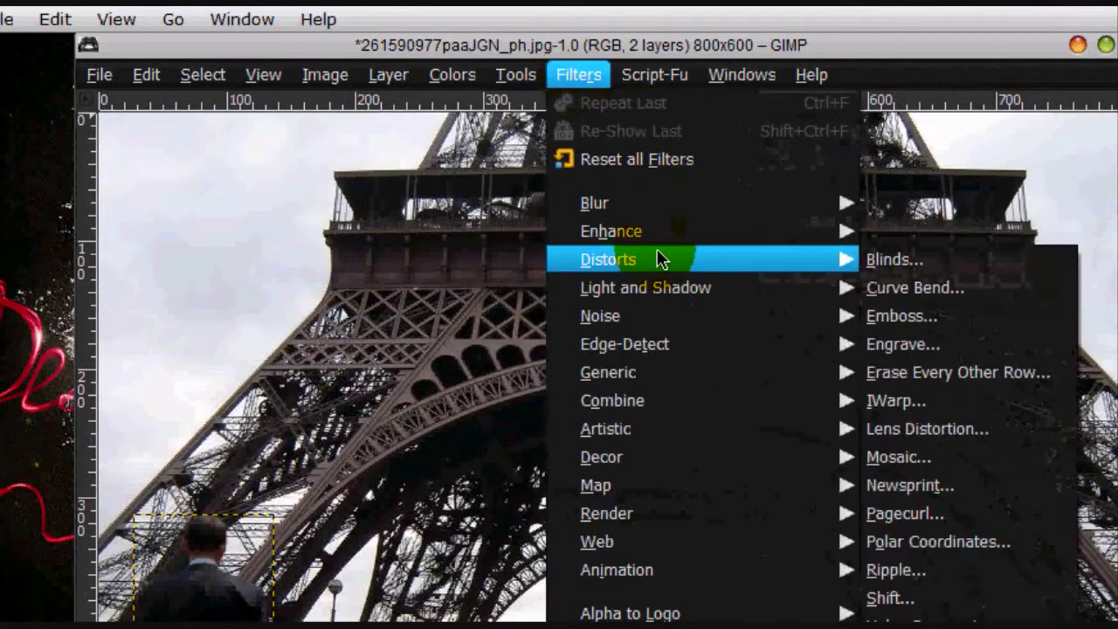
mouse_move(651, 231)
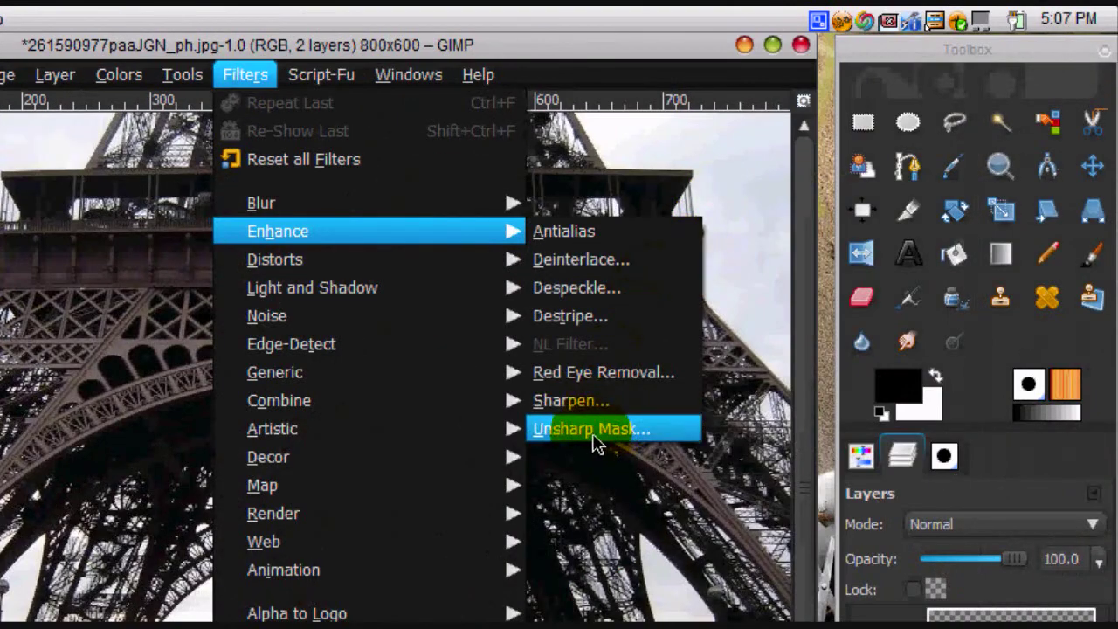
click(589, 430)
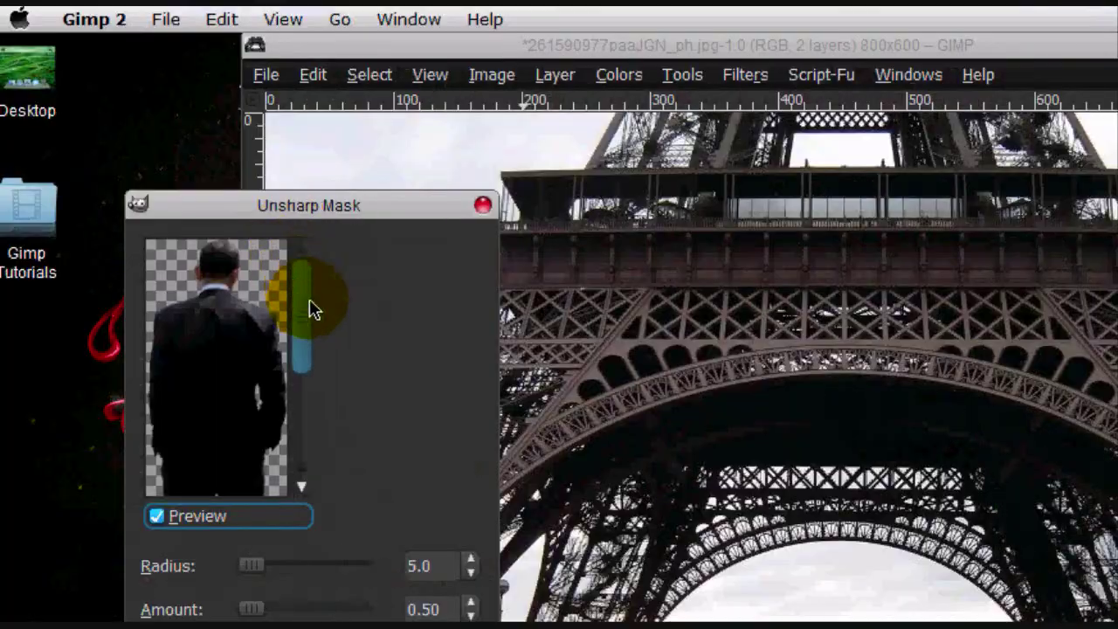
drag(301, 358, 298, 412)
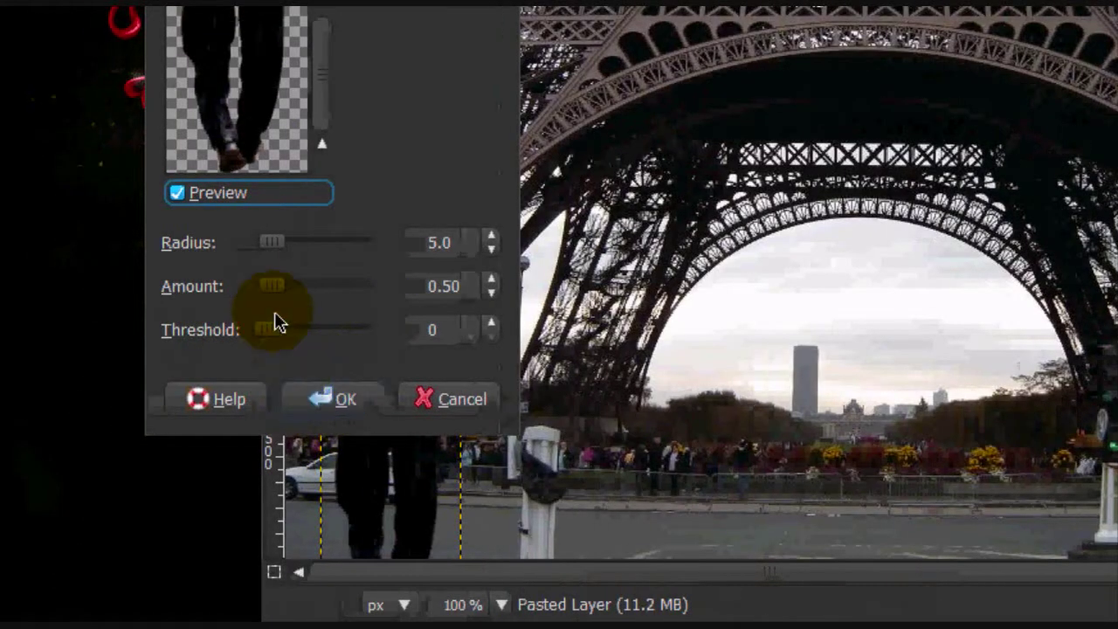
drag(273, 287, 367, 289)
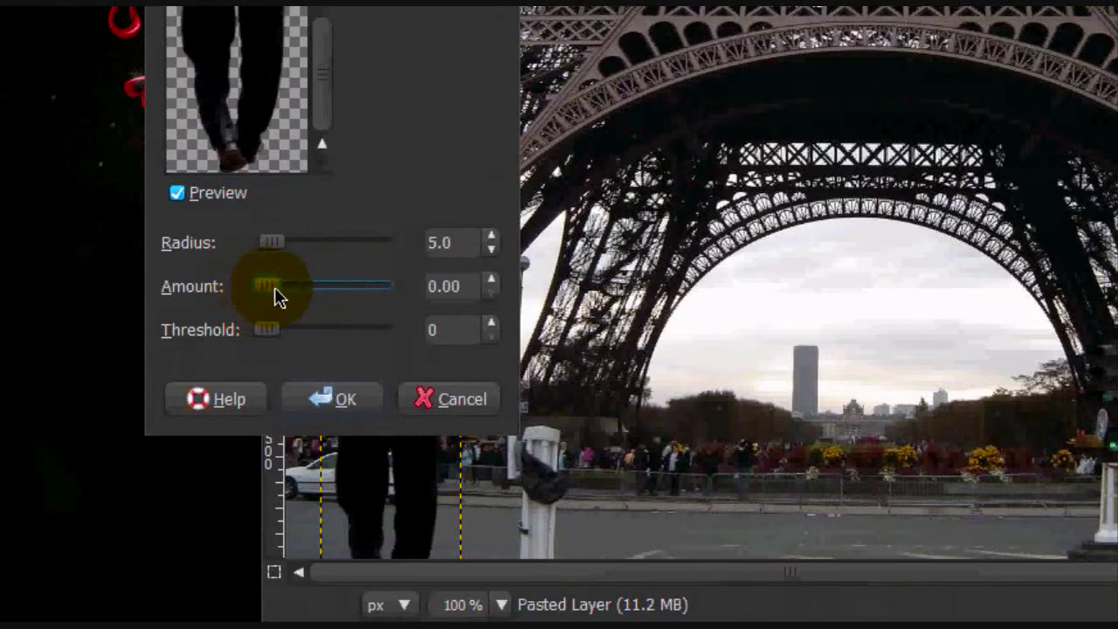
click(362, 386)
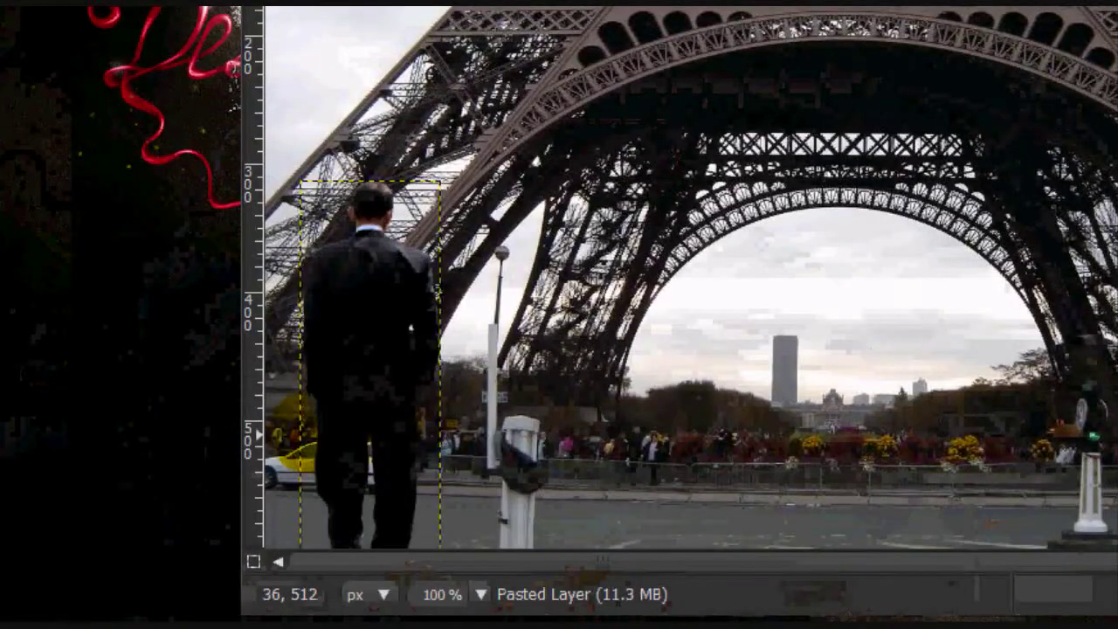
Reposition the man in the Eiffel Tower image and expand his layer to the image size
drag(353, 431, 843, 296)
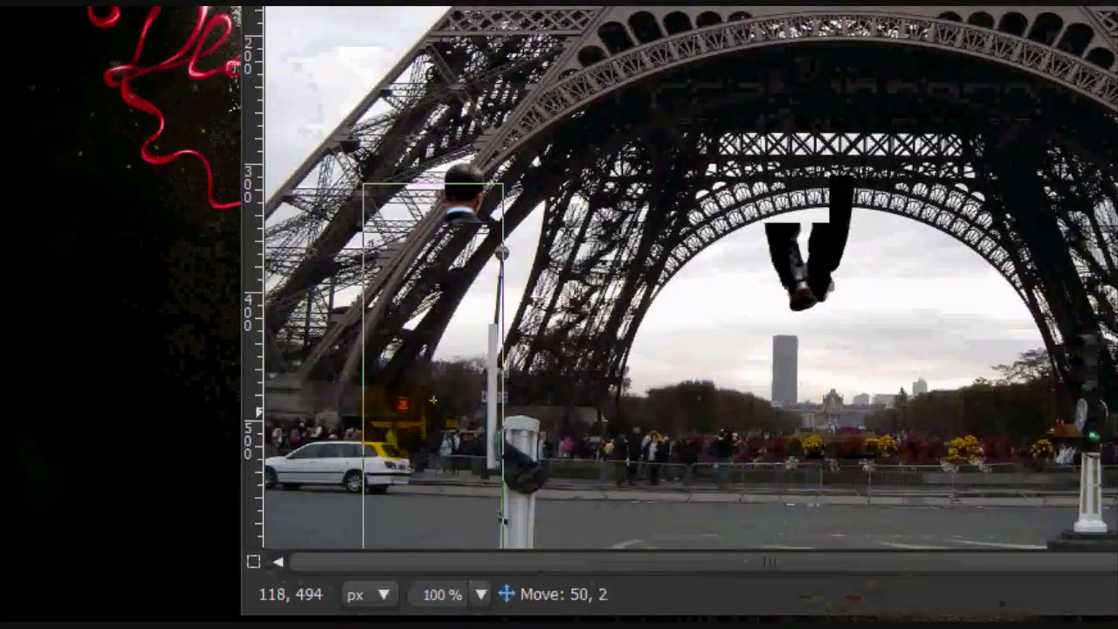
drag(432, 399, 345, 383)
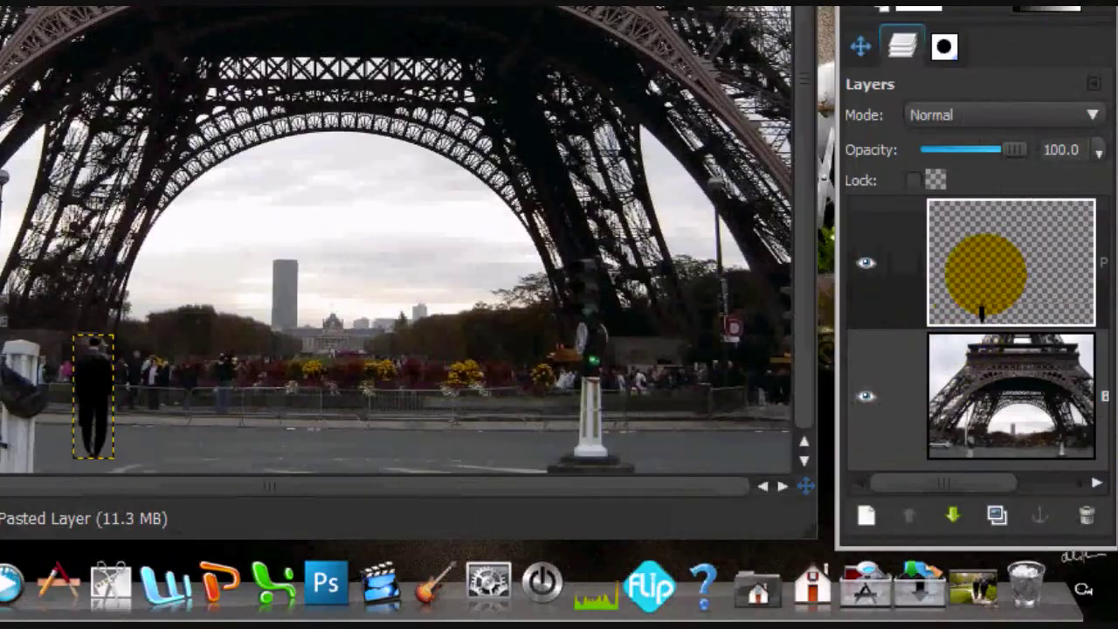
right_click(984, 274)
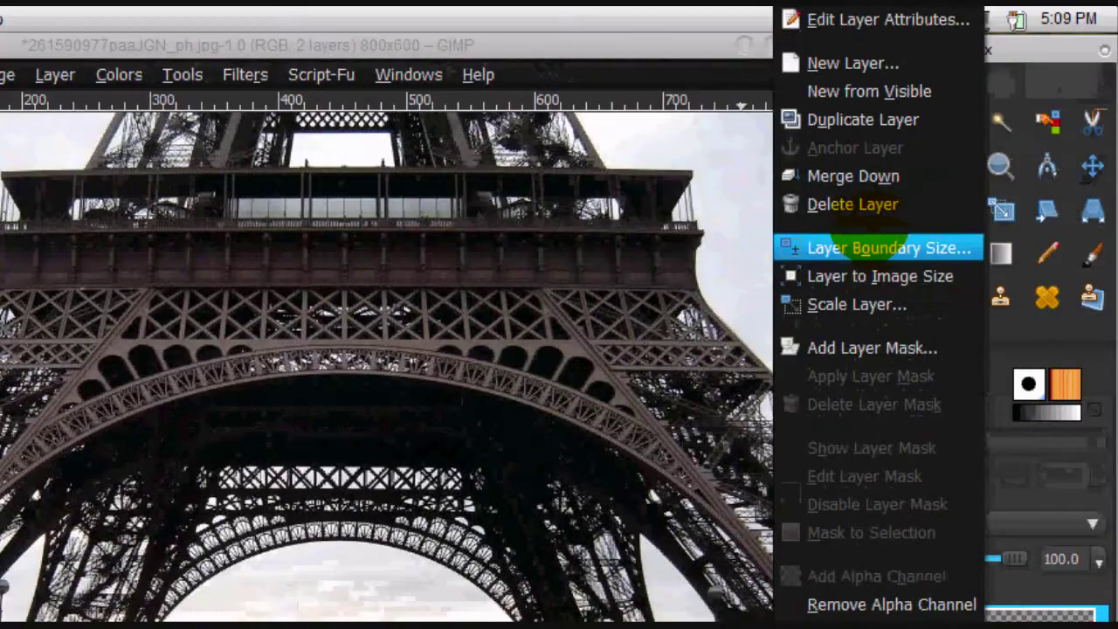
click(873, 274)
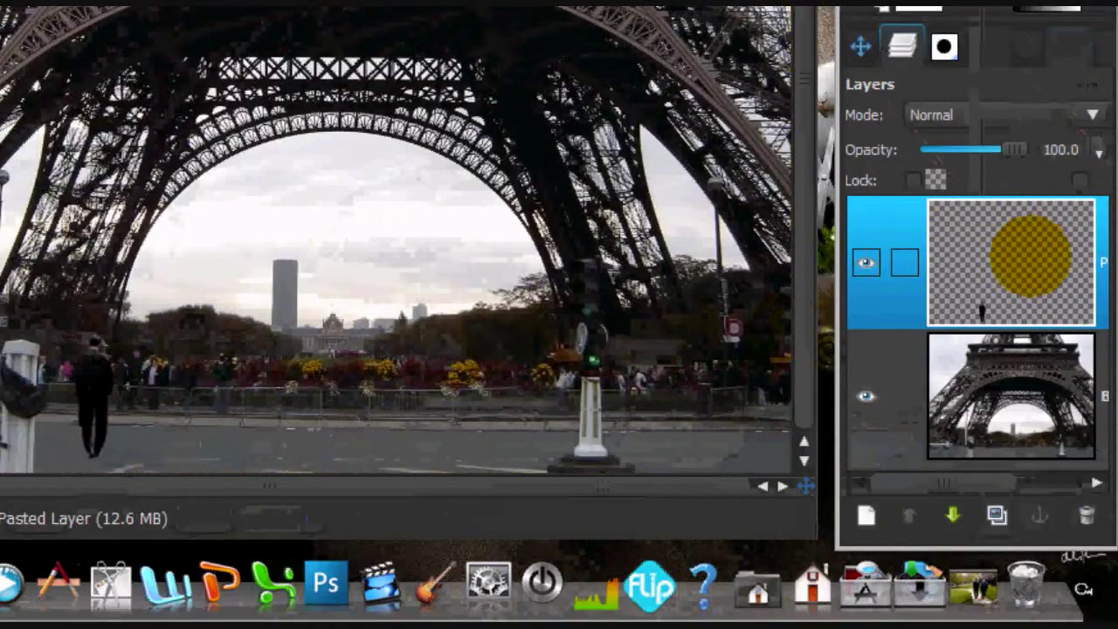
Select the man's outline from his layer's alpha and add a new layer directly above the background
right_click(1031, 255)
click(880, 227)
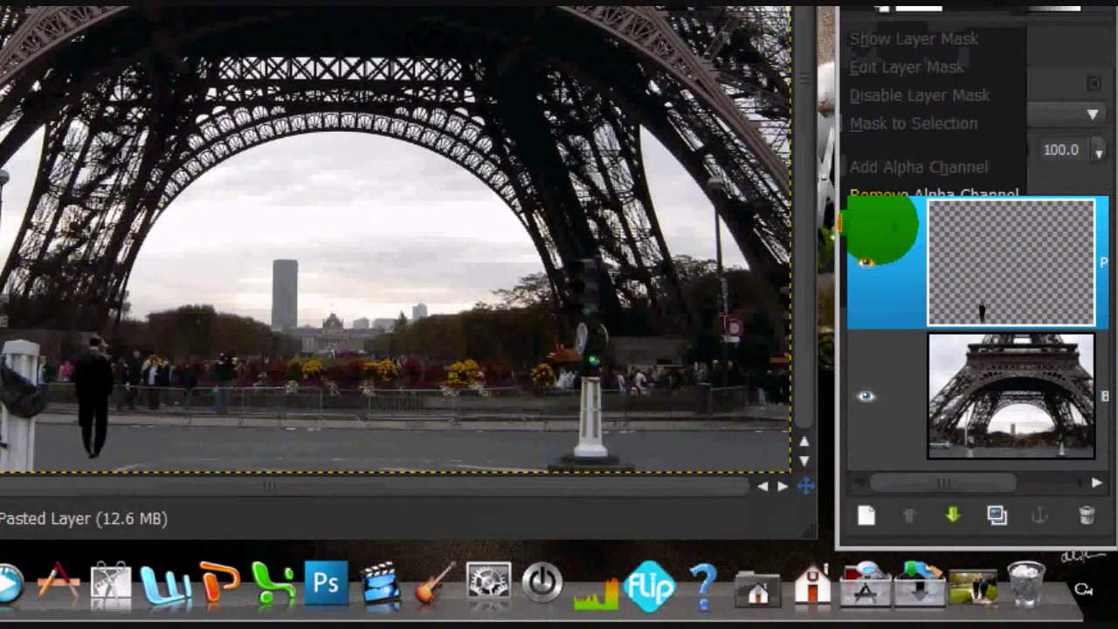
click(1001, 430)
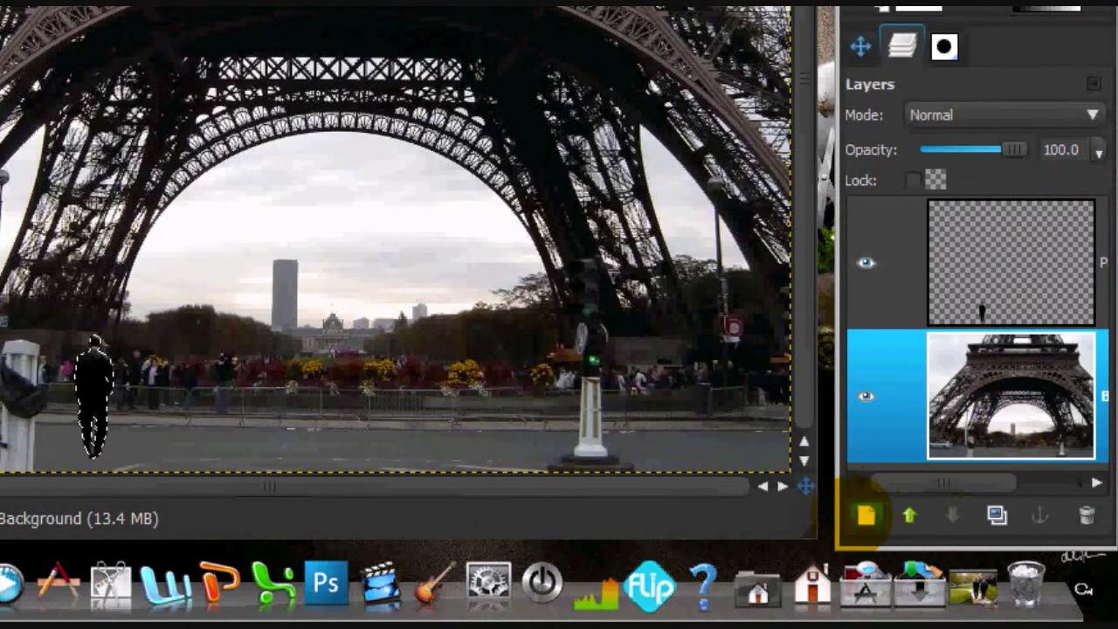
click(866, 516)
click(210, 242)
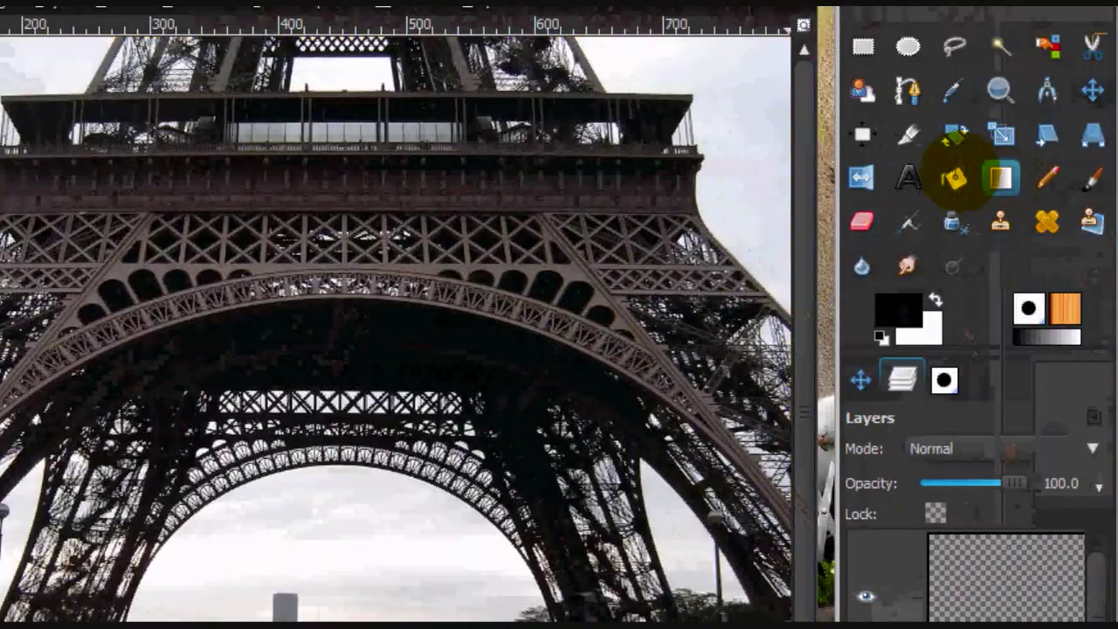
Fill the man-shaped selection with black on the new layer and clear the selection
click(954, 178)
click(426, 411)
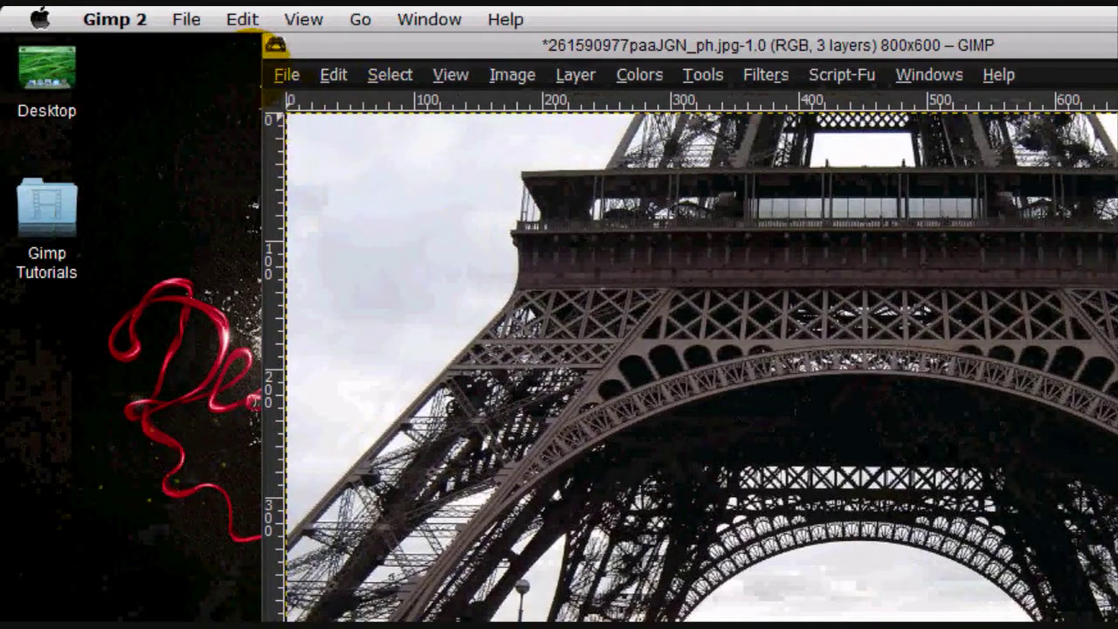
click(392, 76)
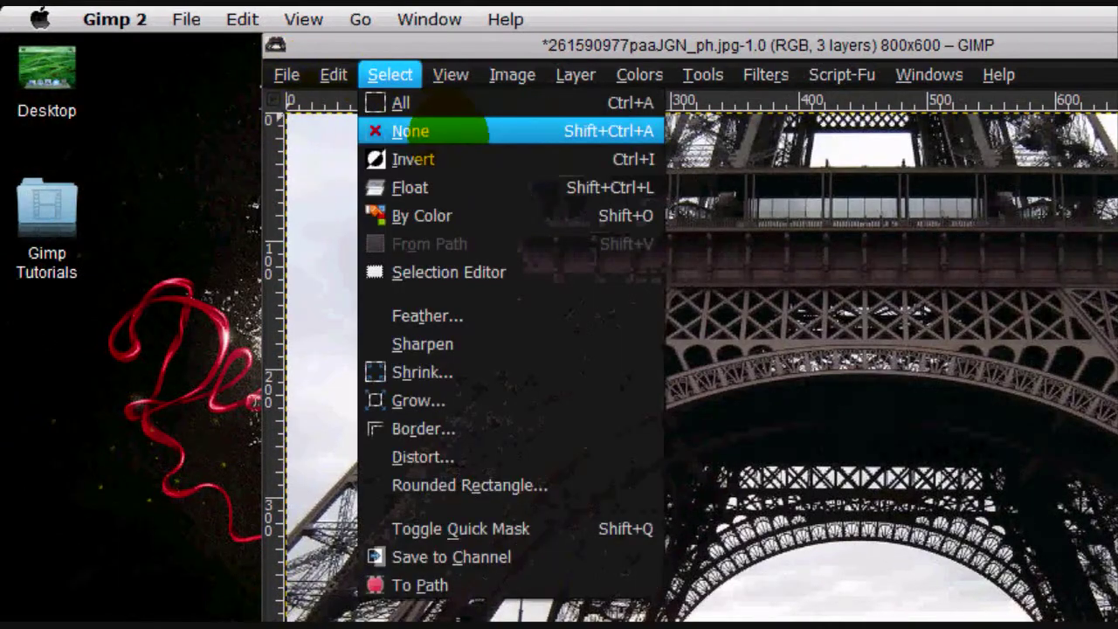
click(410, 131)
Restrict the Move tool to the active layer and shift the black silhouette about 50 px to the man's right
click(1091, 166)
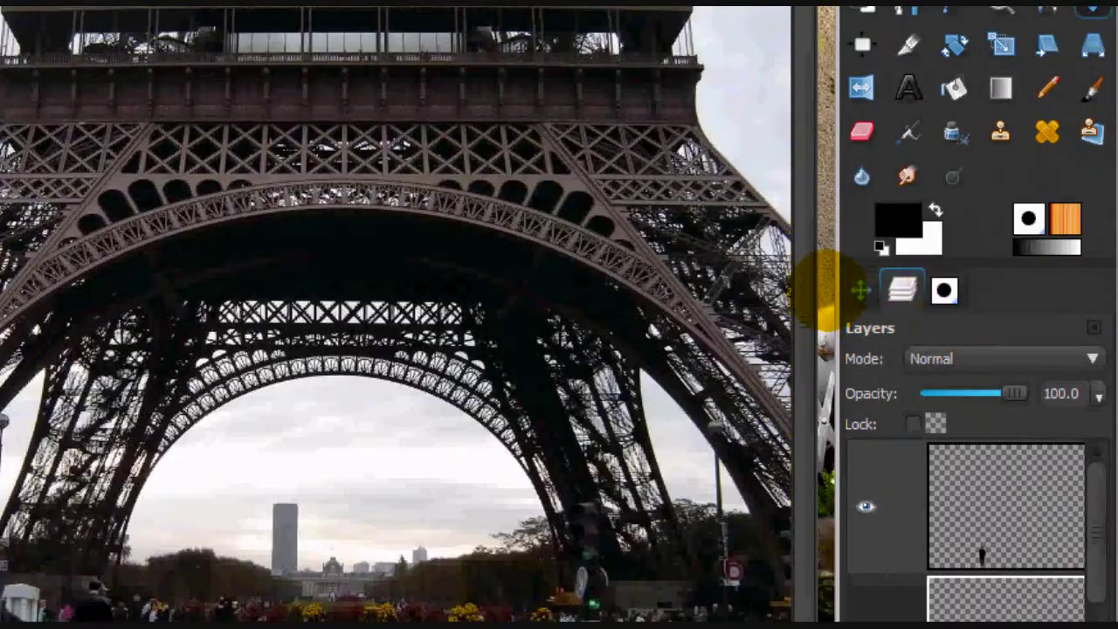
click(860, 455)
click(878, 607)
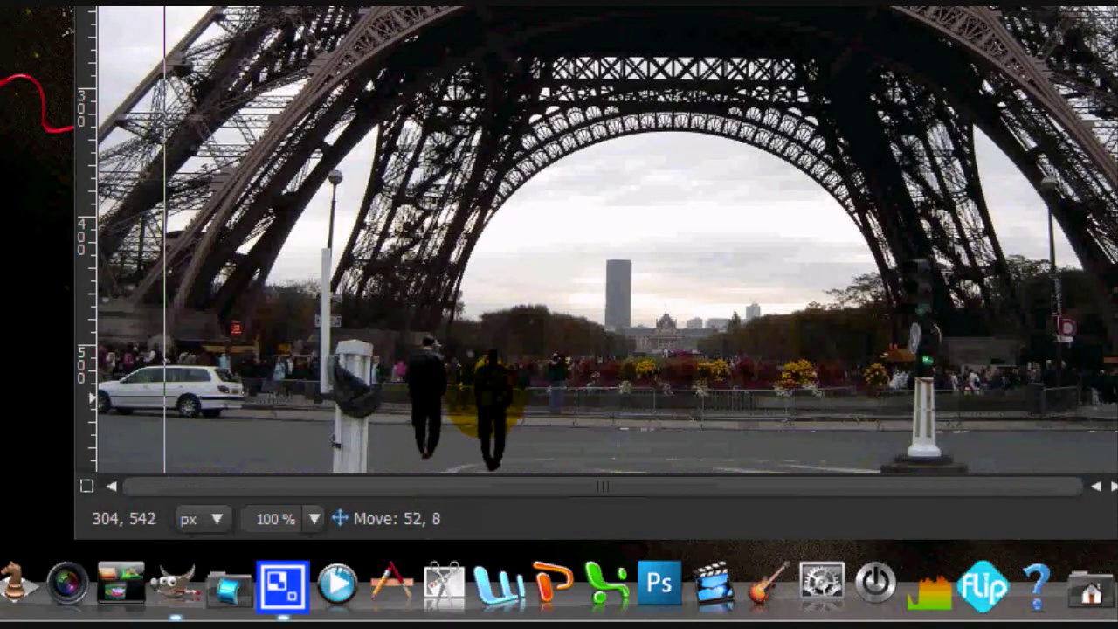
drag(483, 391, 483, 391)
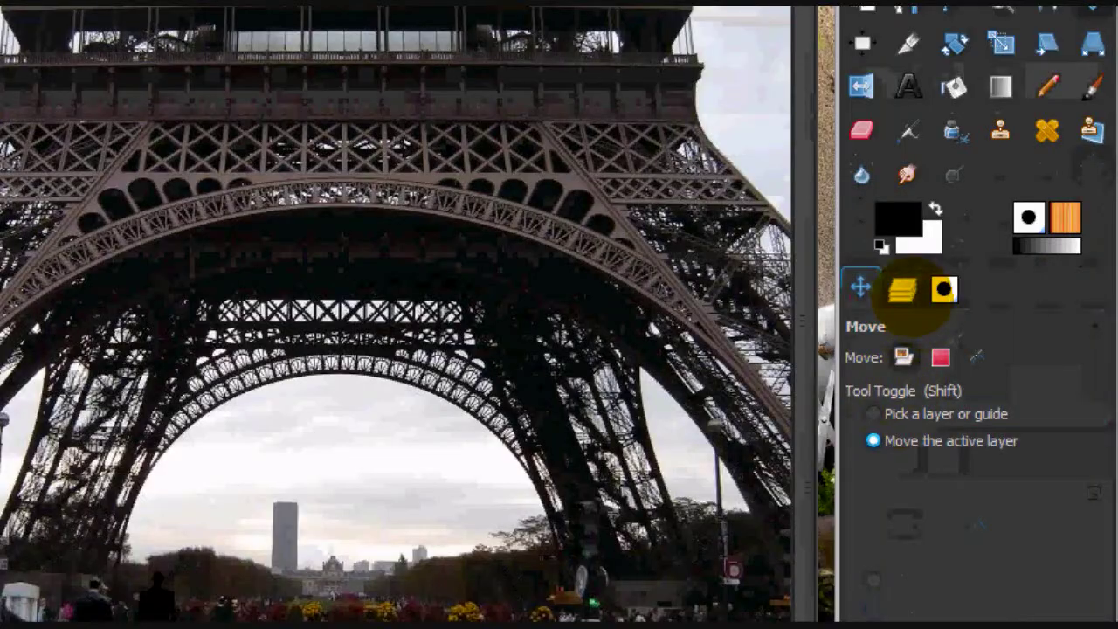
Autocrop the silhouette's layer so its boundary fits the black figure
click(904, 456)
right_click(994, 382)
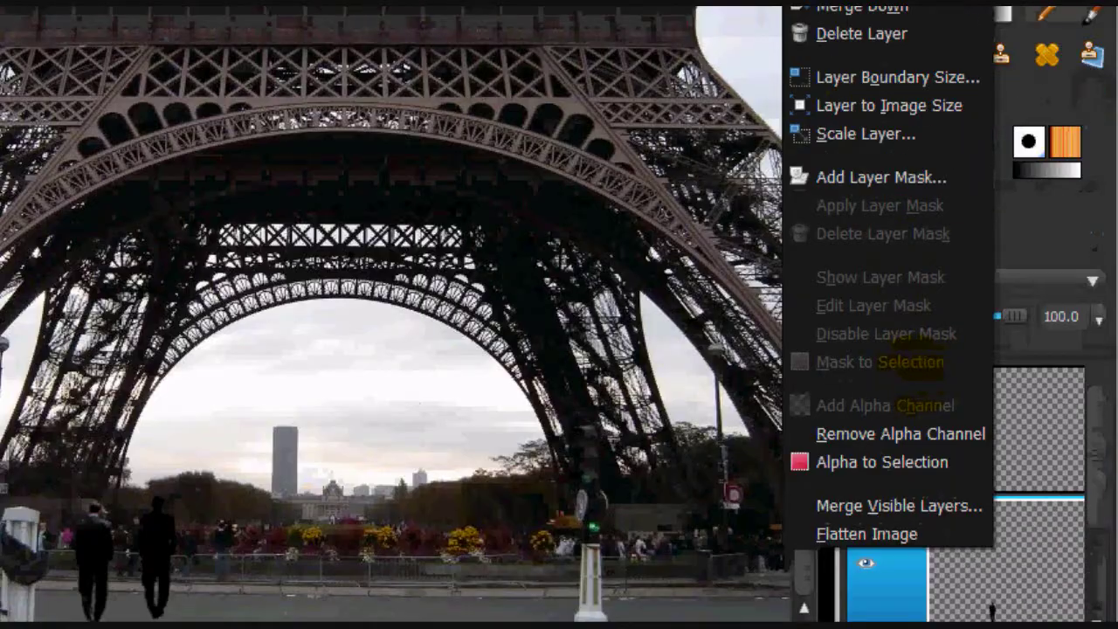
key(Escape)
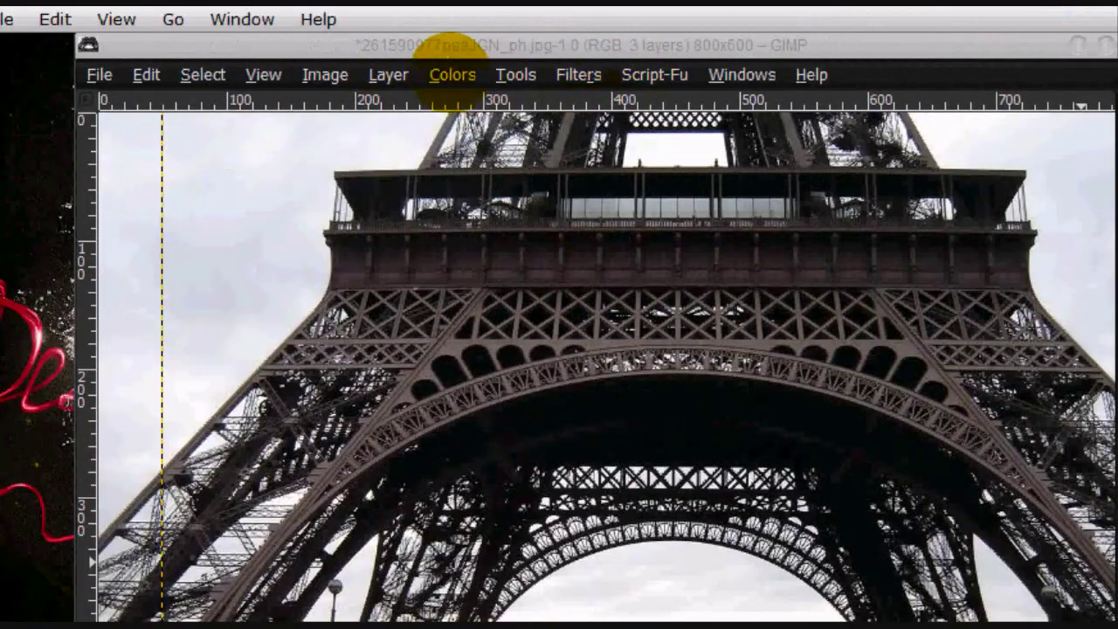
click(388, 72)
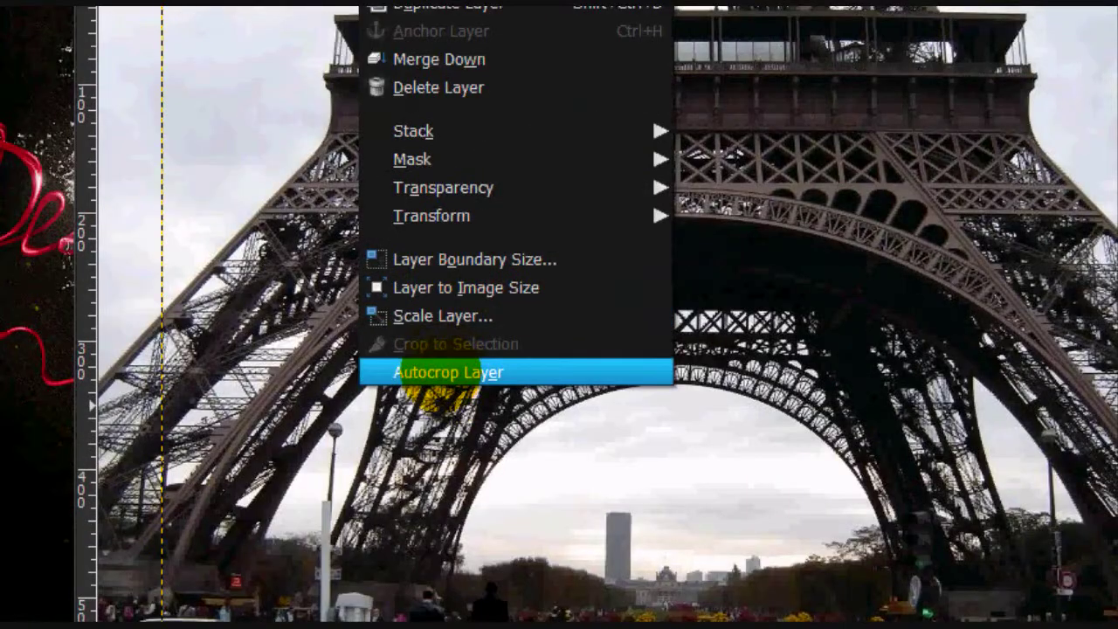
click(442, 528)
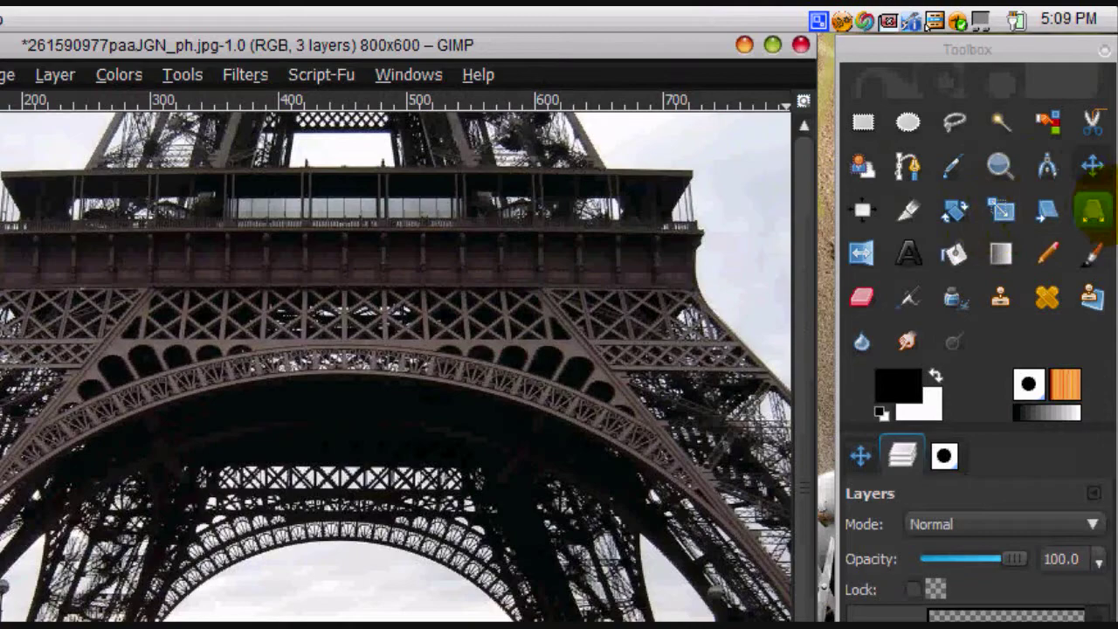
Flatten the black silhouette with a Perspective transform into a ground shadow slanting right, about 95 px long, and move it to the man's feet
click(1091, 210)
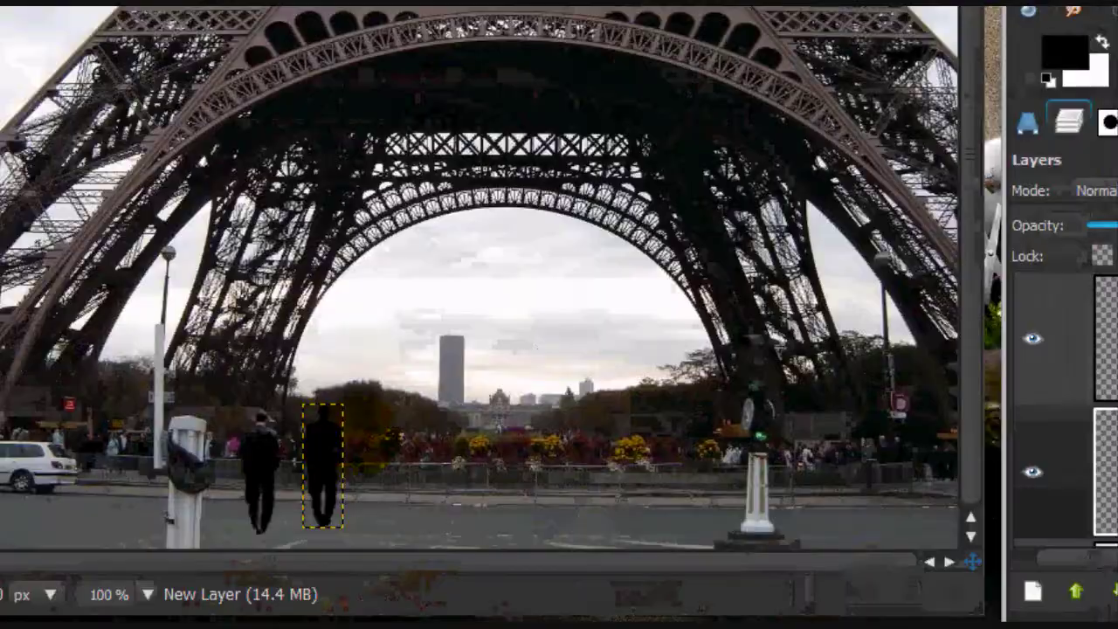
drag(341, 402, 417, 503)
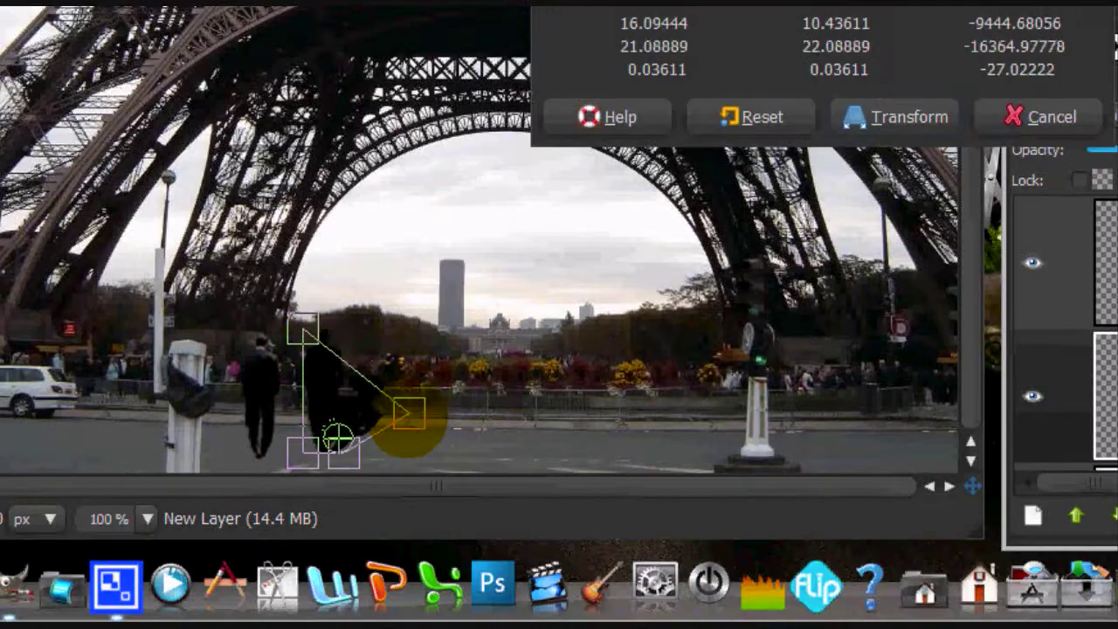
drag(302, 332, 411, 351)
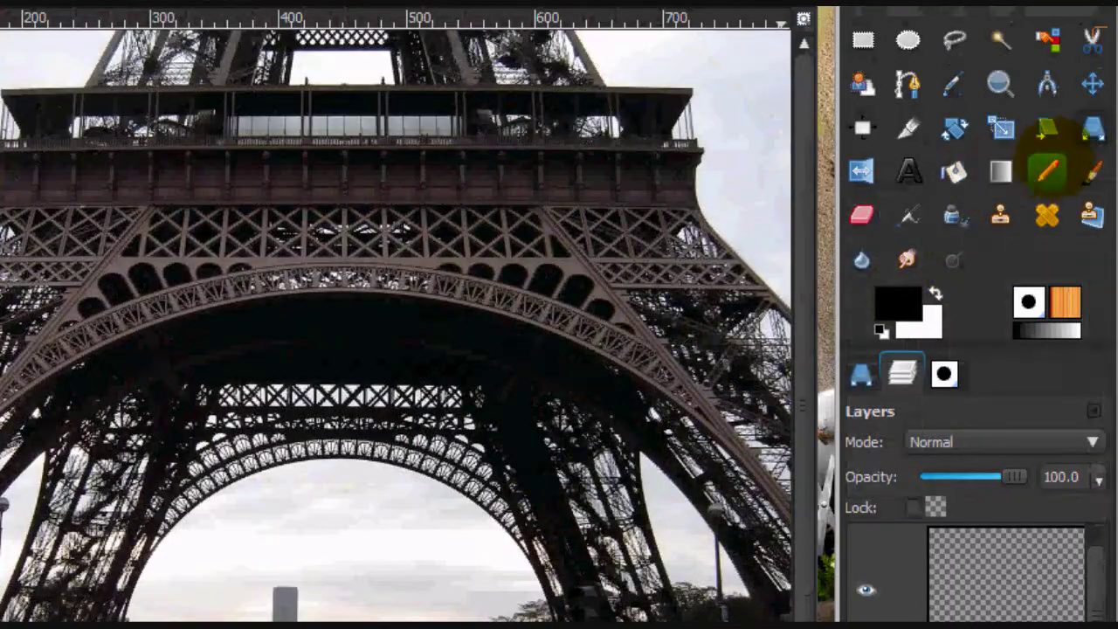
click(1092, 163)
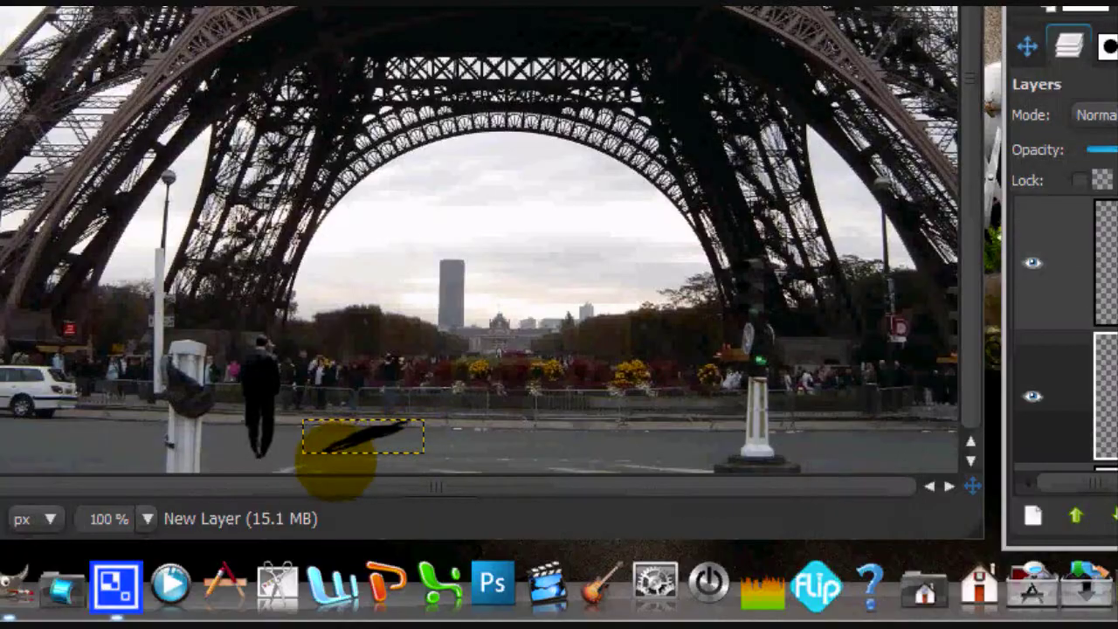
drag(360, 434, 305, 443)
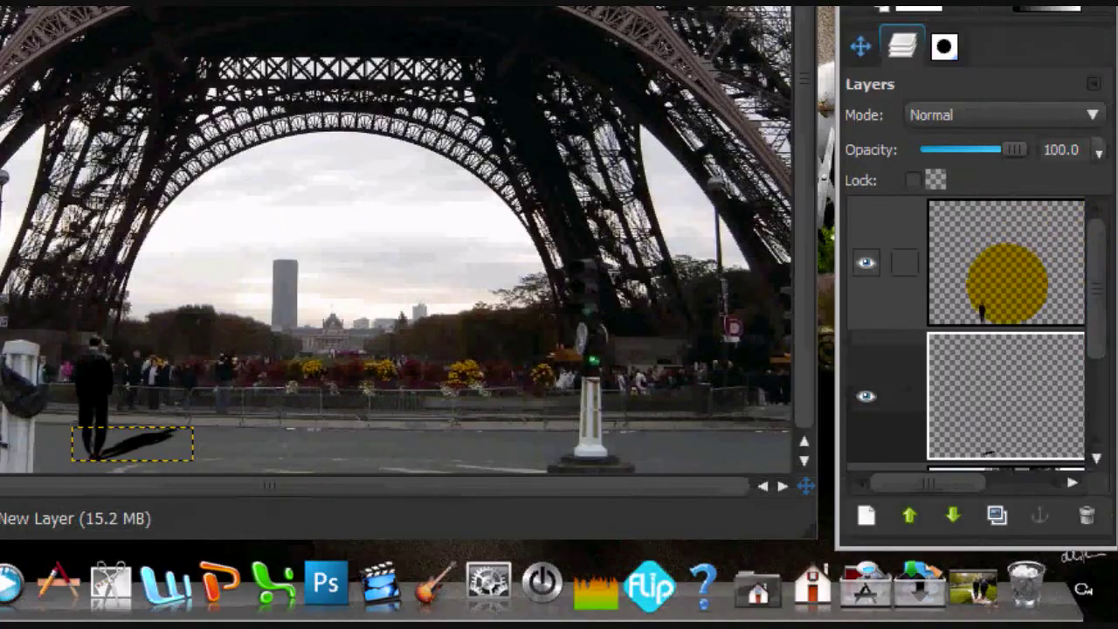
Set the shadow layer's blend mode to Overlay
click(1109, 384)
click(1096, 114)
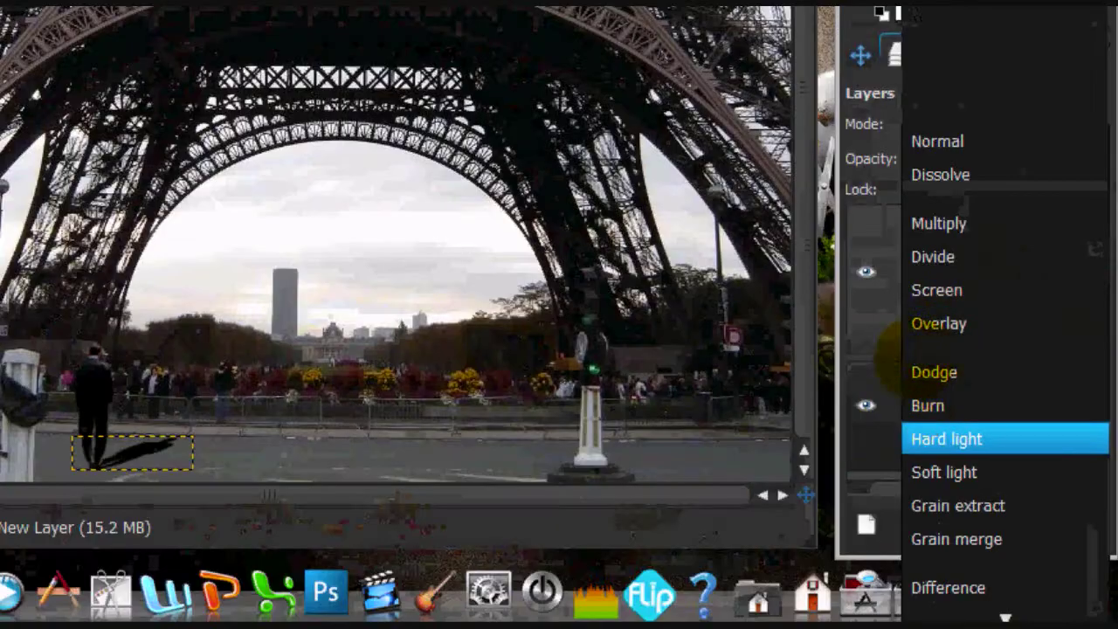
click(943, 481)
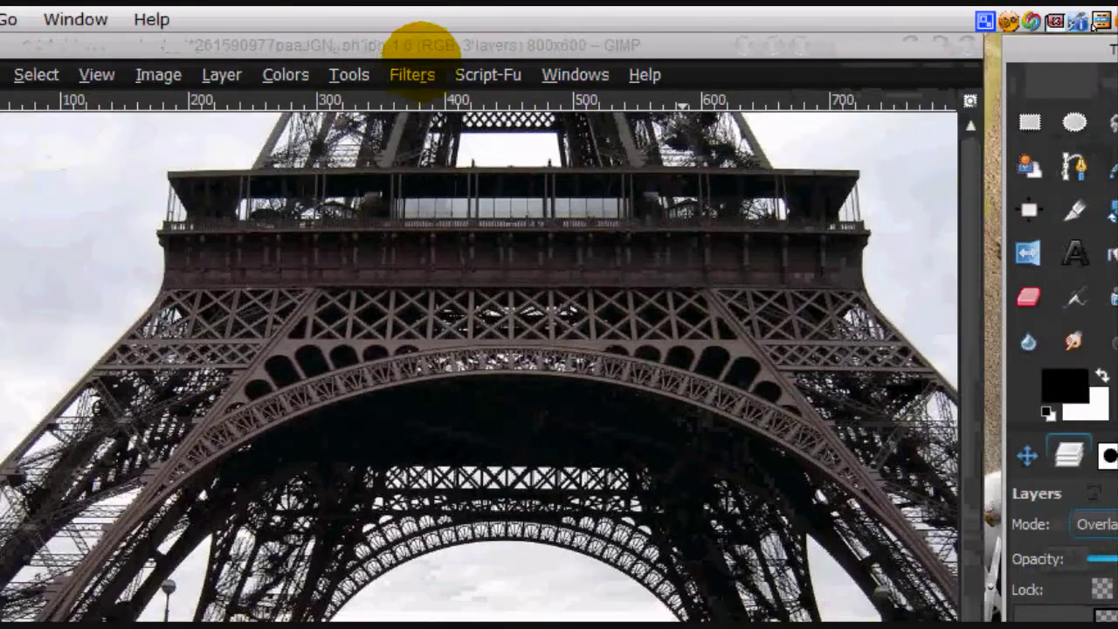
Soften the shadow layer with an RLE Gaussian Blur of 5.0 px horizontally and vertically
click(411, 74)
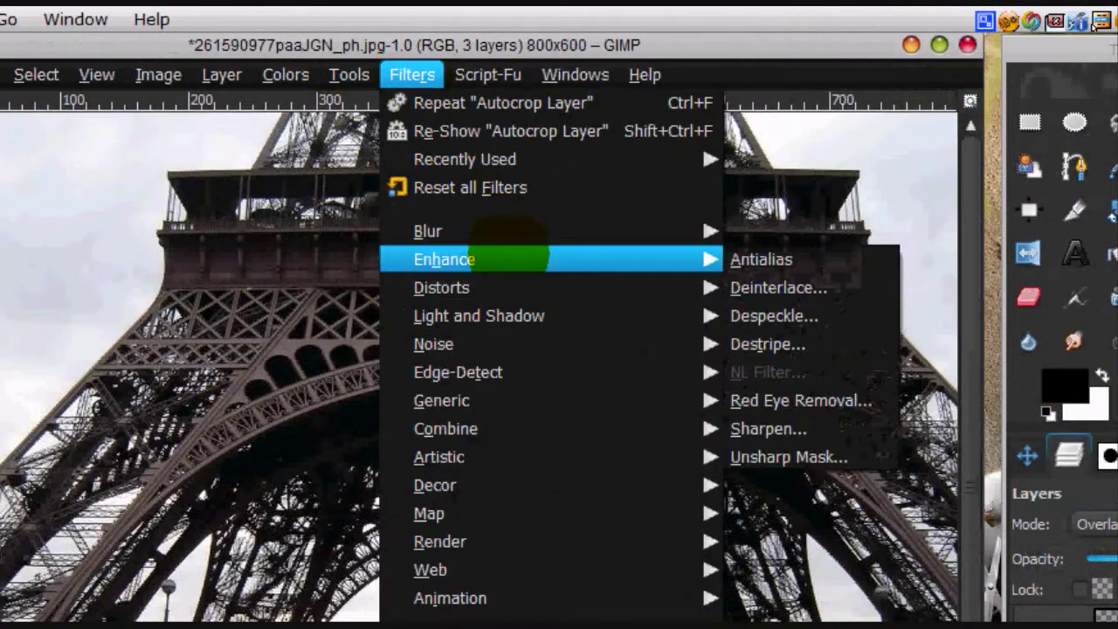
mouse_move(686, 232)
click(736, 257)
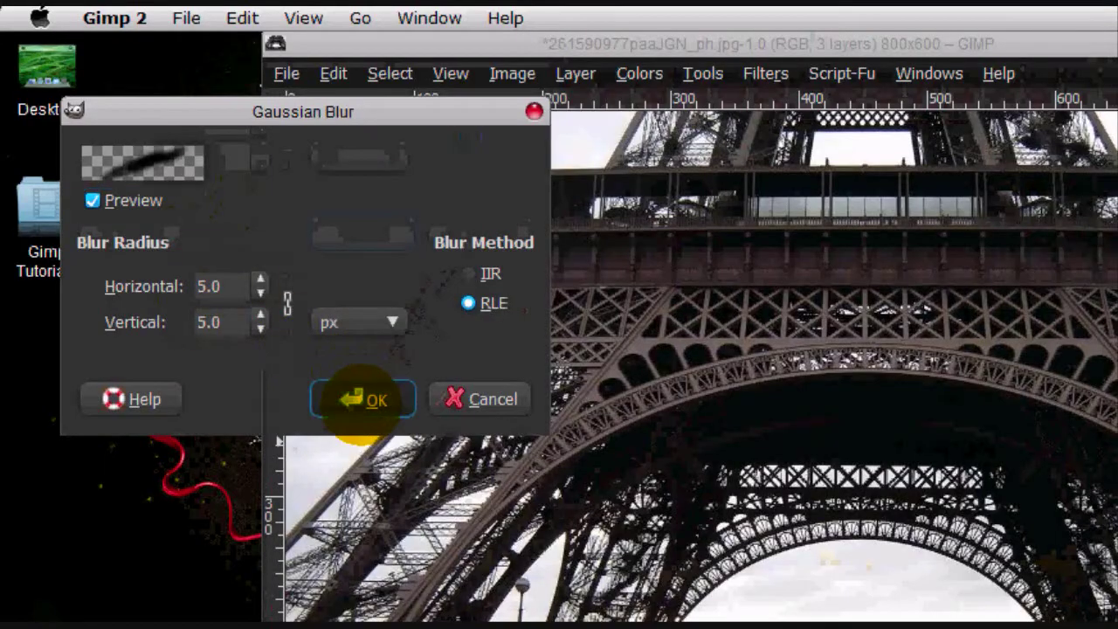
click(361, 394)
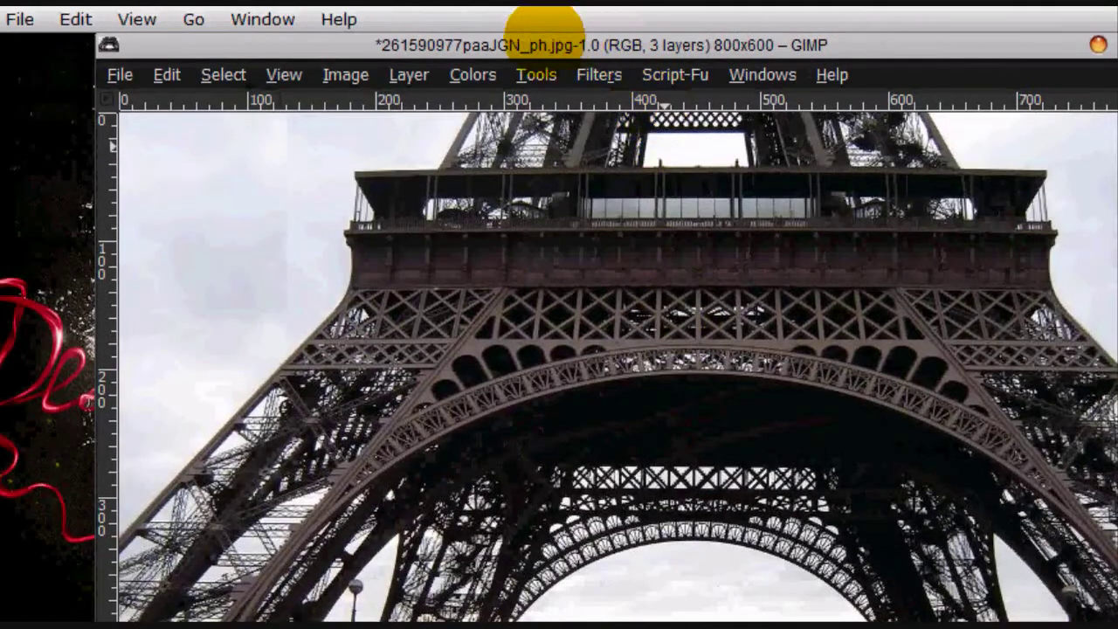
Make the Background layer with the Eiffel Tower the active layer
click(591, 70)
click(582, 35)
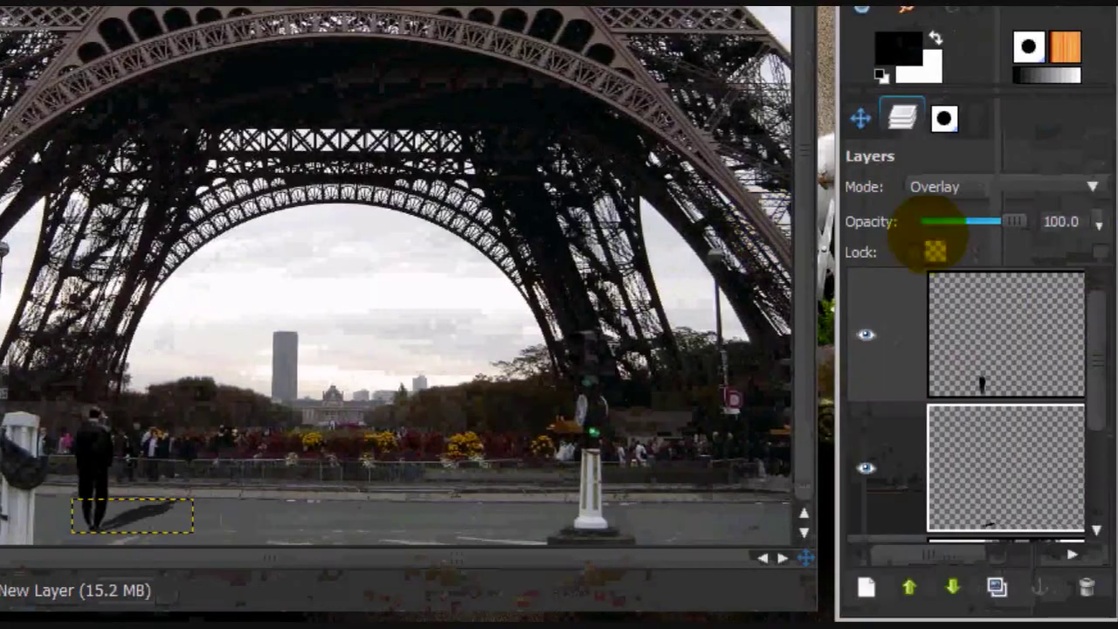
click(1083, 419)
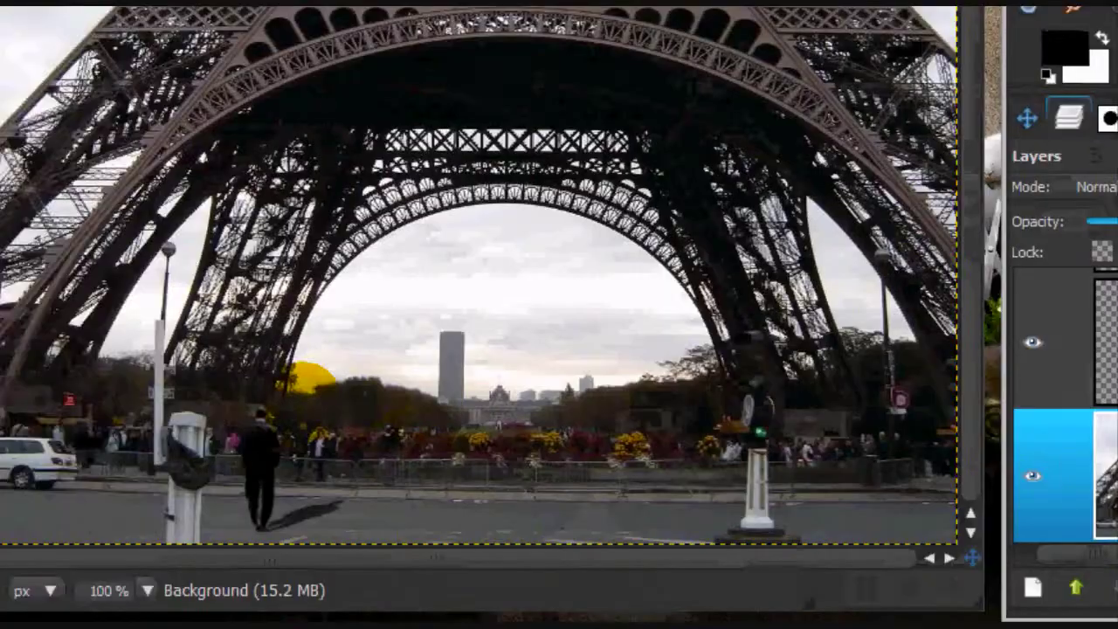